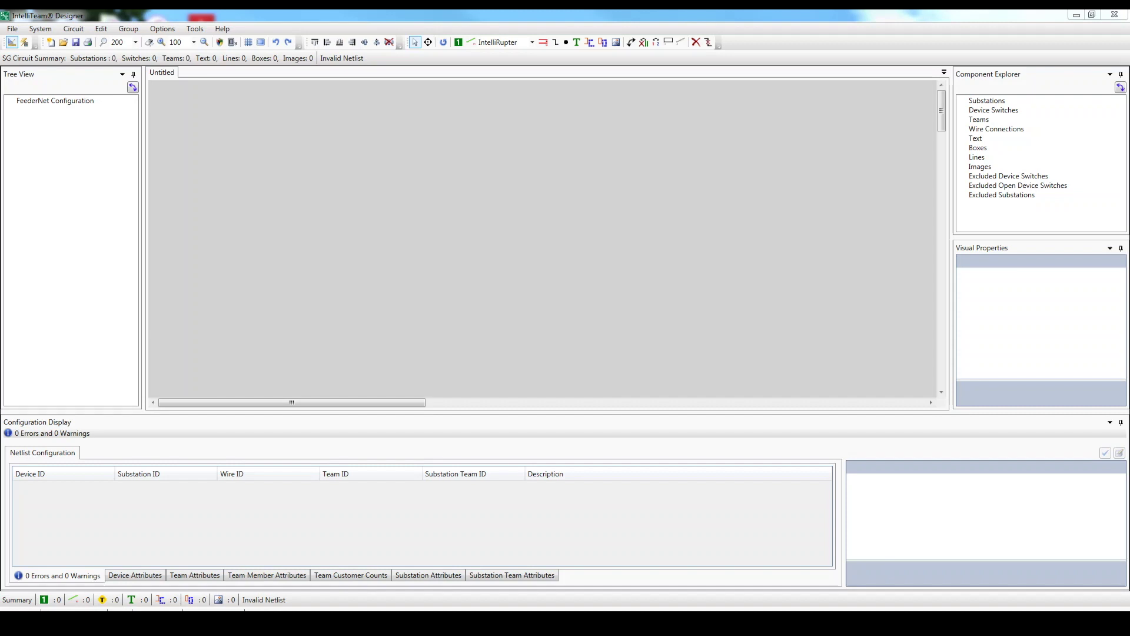
# - Switch to Windows Photo Viewer showing the N Ridge Blvd single-line diagram PNG
pyautogui.hotkey('alt', 'Tab')
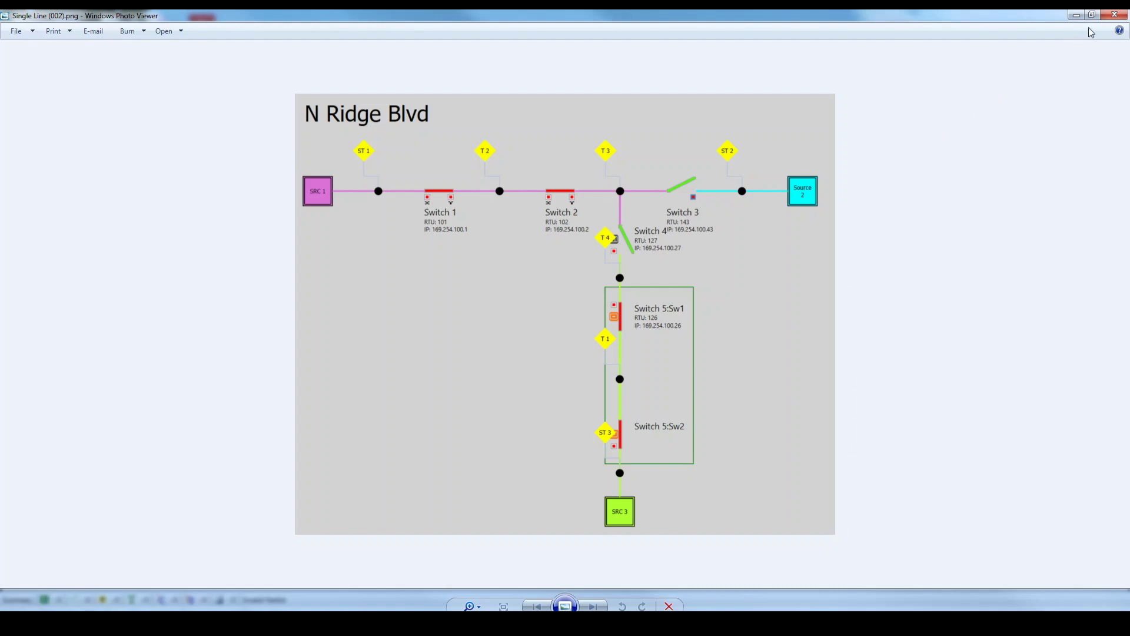
# - Close the reference image, start a new Untitled circuit and auto-hide the Configuration Display panel
pyautogui.click(1114, 15)
pyautogui.click(13, 20)
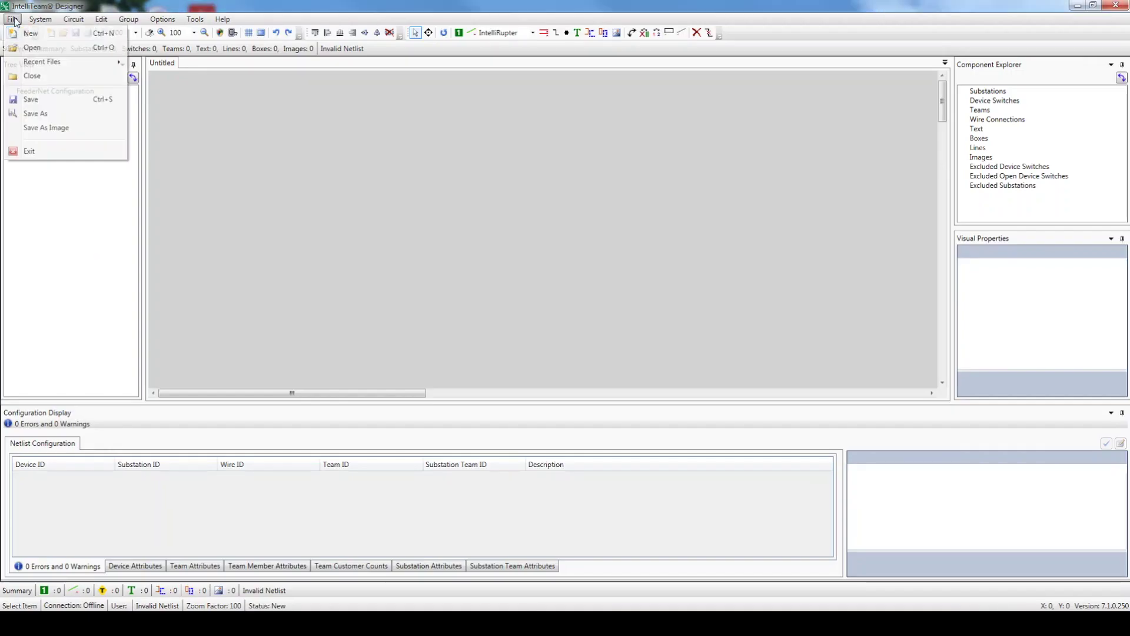
pyautogui.click(21, 34)
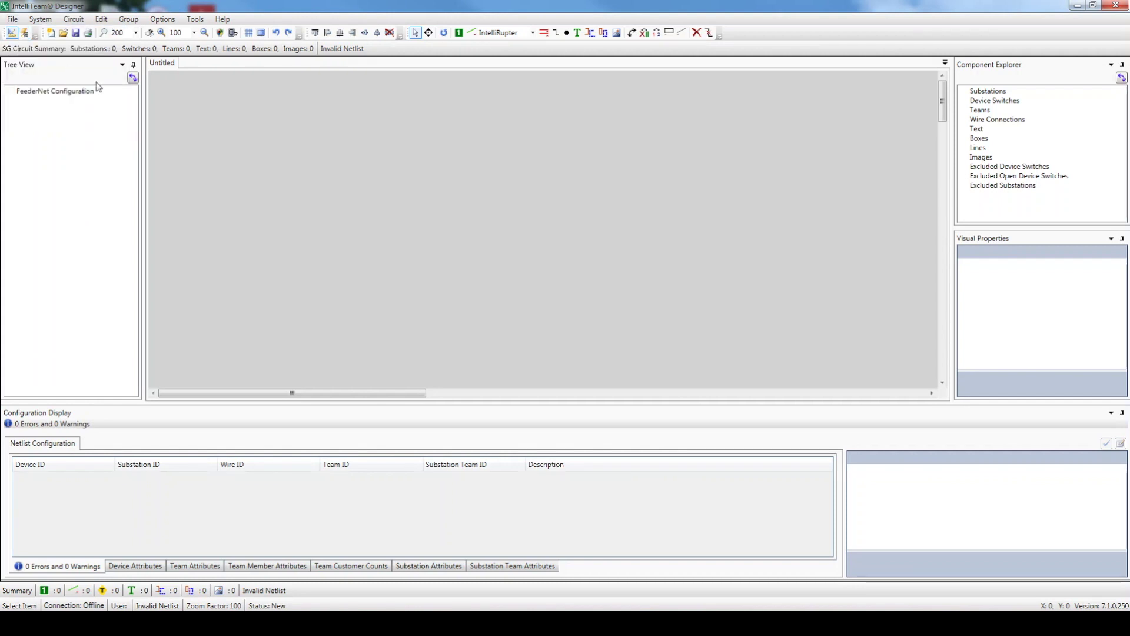
pyautogui.click(1122, 413)
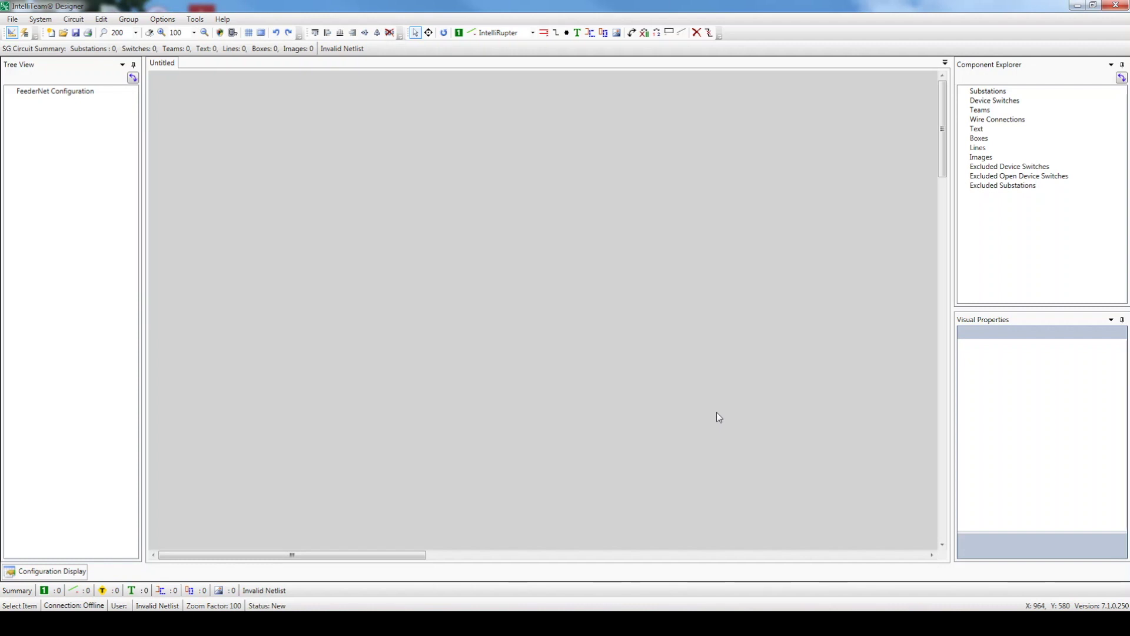
# - Place SRC 1 on the left, SRC 2 at upper right and SRC 3 at lower middle
pyautogui.click(459, 34)
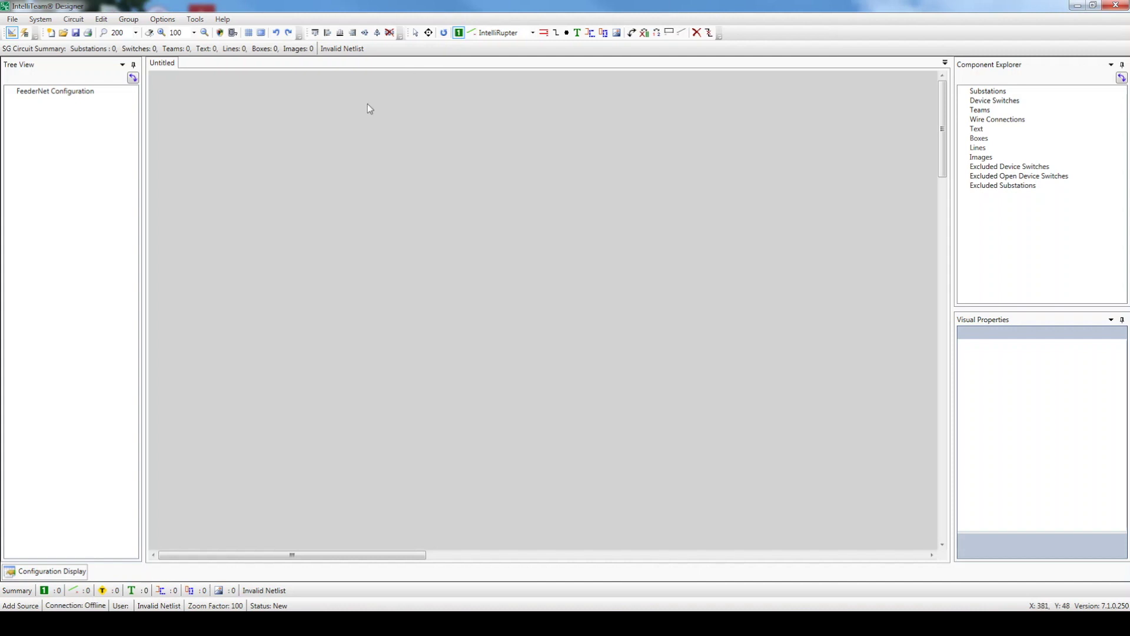
pyautogui.click(282, 191)
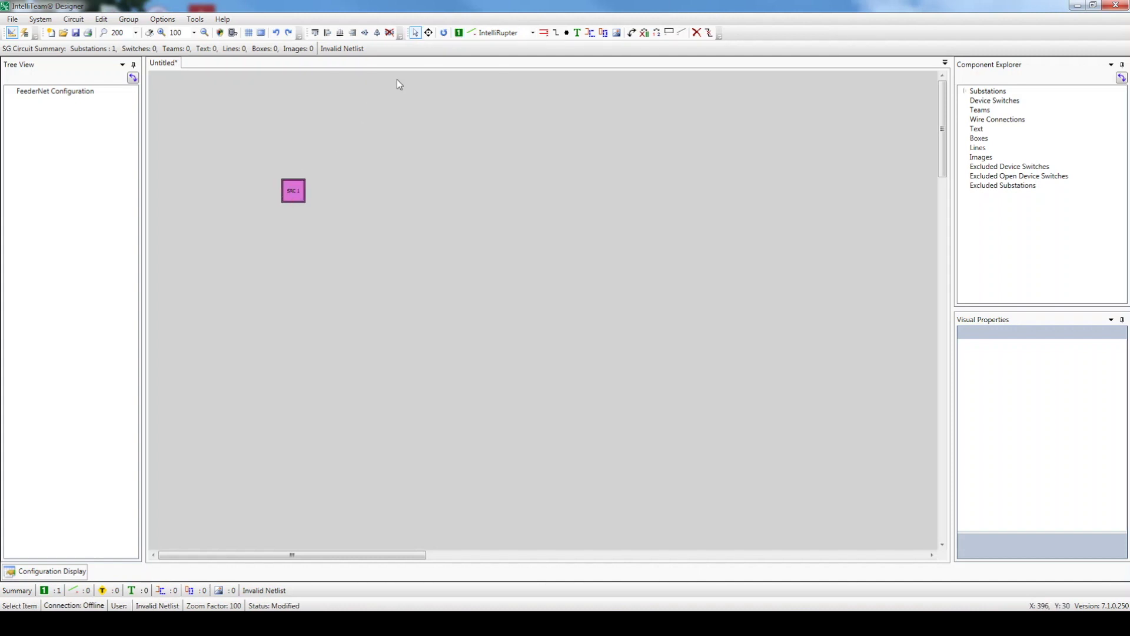
pyautogui.click(459, 35)
pyautogui.click(690, 140)
pyautogui.click(459, 34)
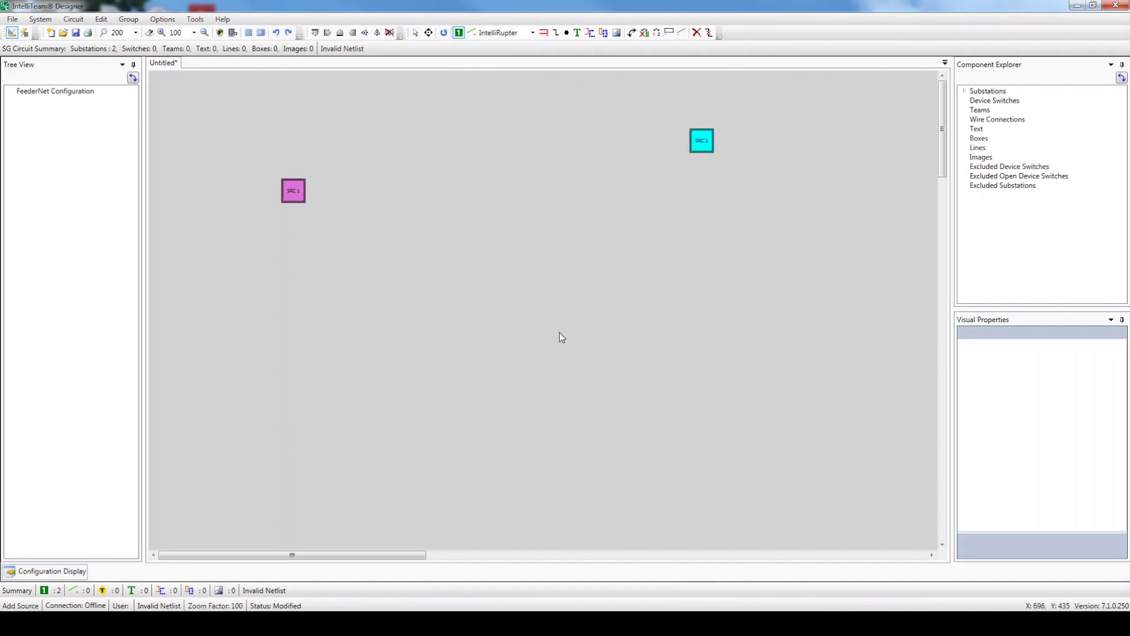
pyautogui.click(564, 374)
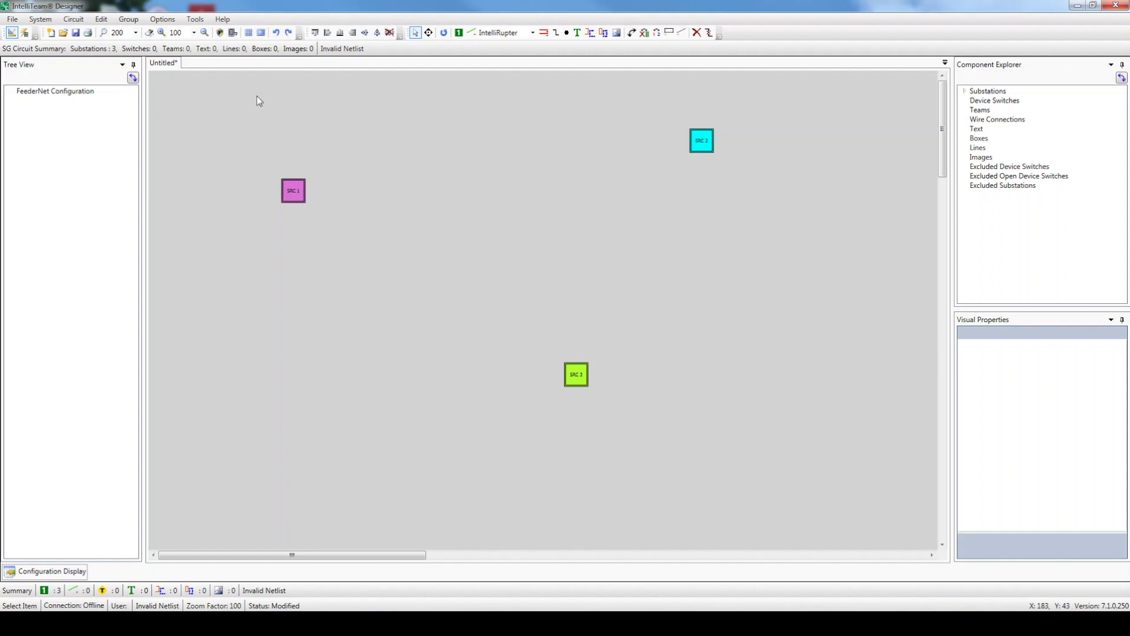
# - Select SRC 1 and SRC 2 together and align their tops
pyautogui.moveTo(257, 96); pyautogui.dragTo(734, 222)
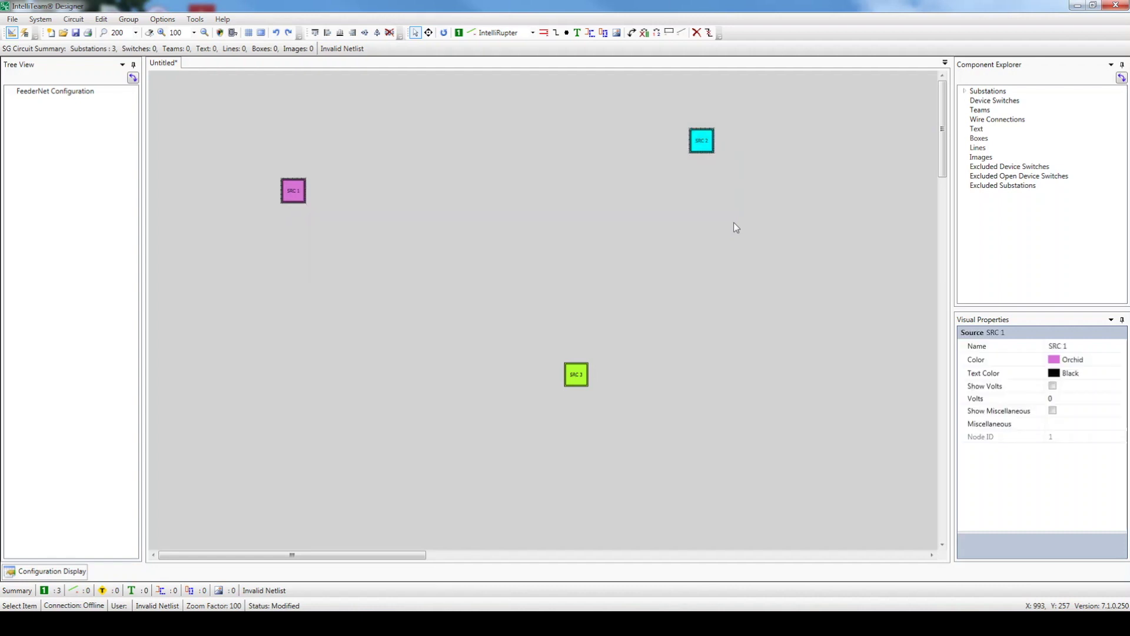
pyautogui.click(316, 34)
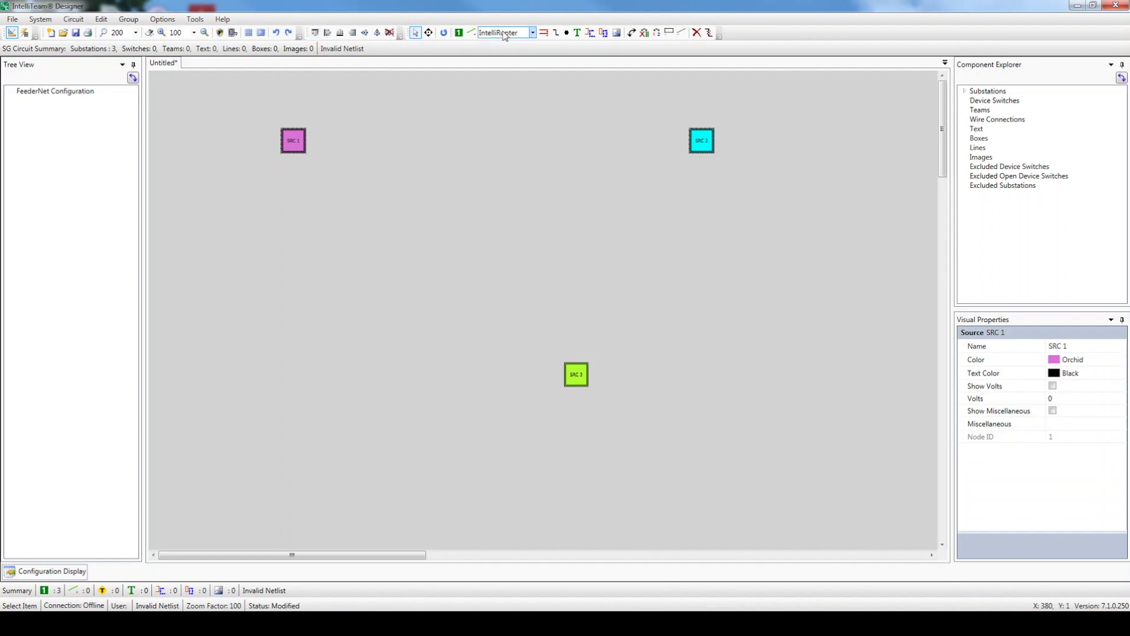
# - Wire SRC 1 to SRC 2, then run a wire from SRC 3 up to a junction on that line
pyautogui.click(556, 33)
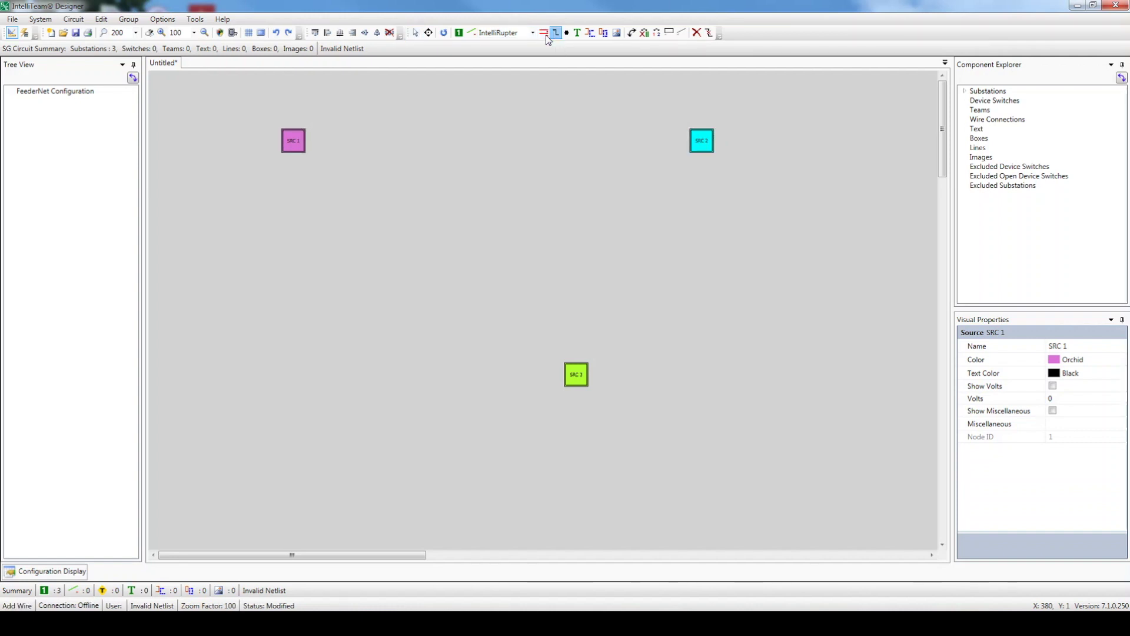
pyautogui.moveTo(305, 146)
pyautogui.moveTo(305, 146); pyautogui.dragTo(691, 146)
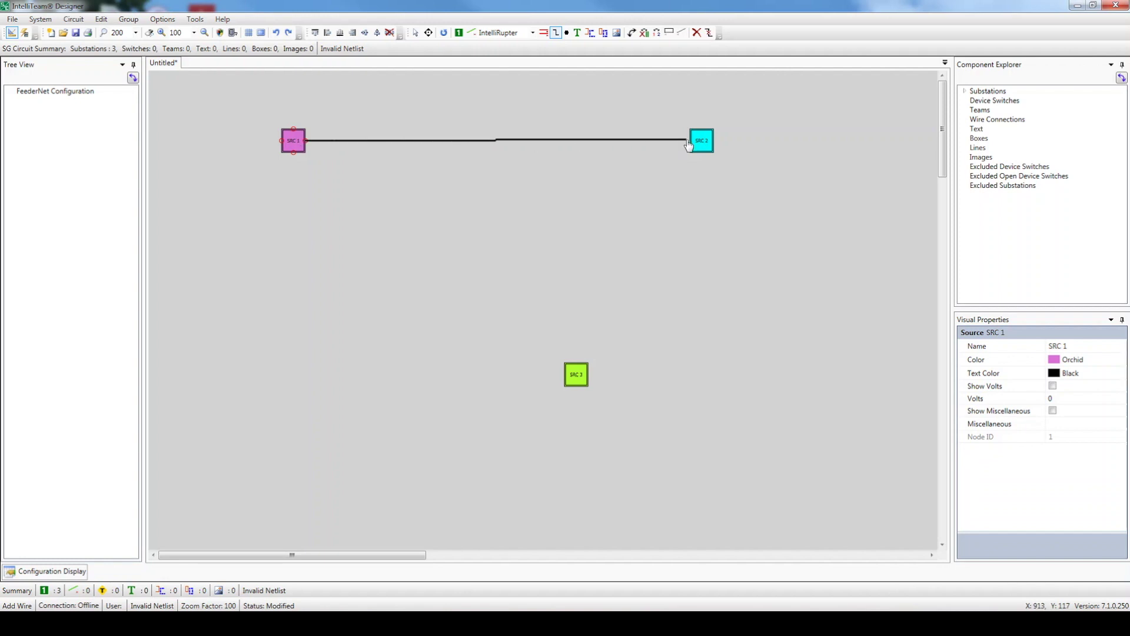
pyautogui.click(556, 33)
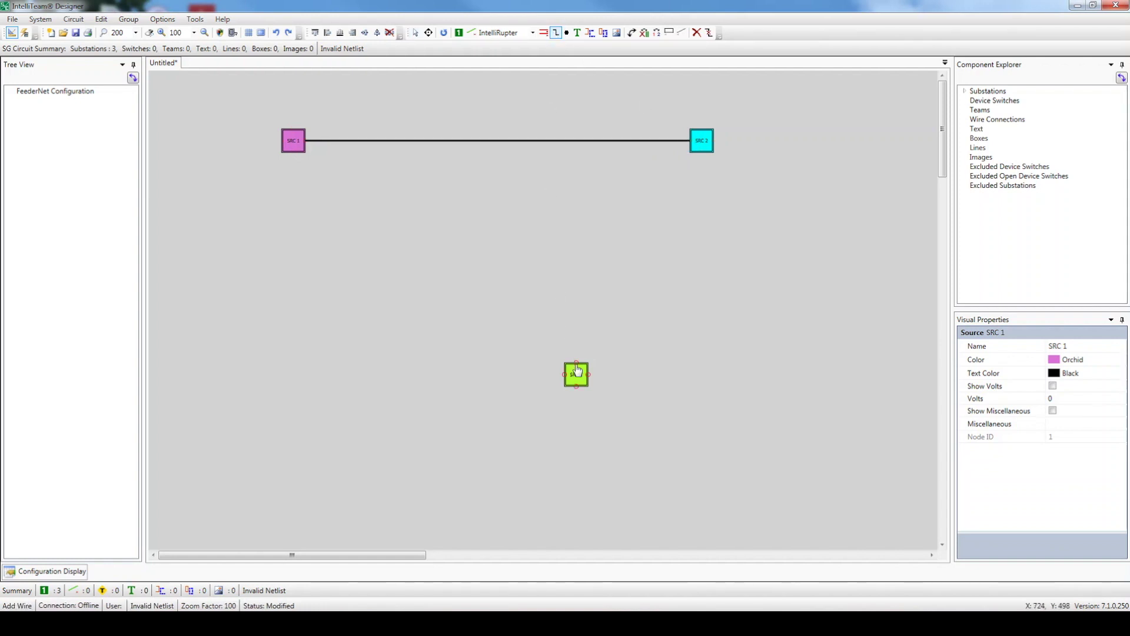
pyautogui.moveTo(578, 369); pyautogui.dragTo(578, 146)
pyautogui.press('Escape')
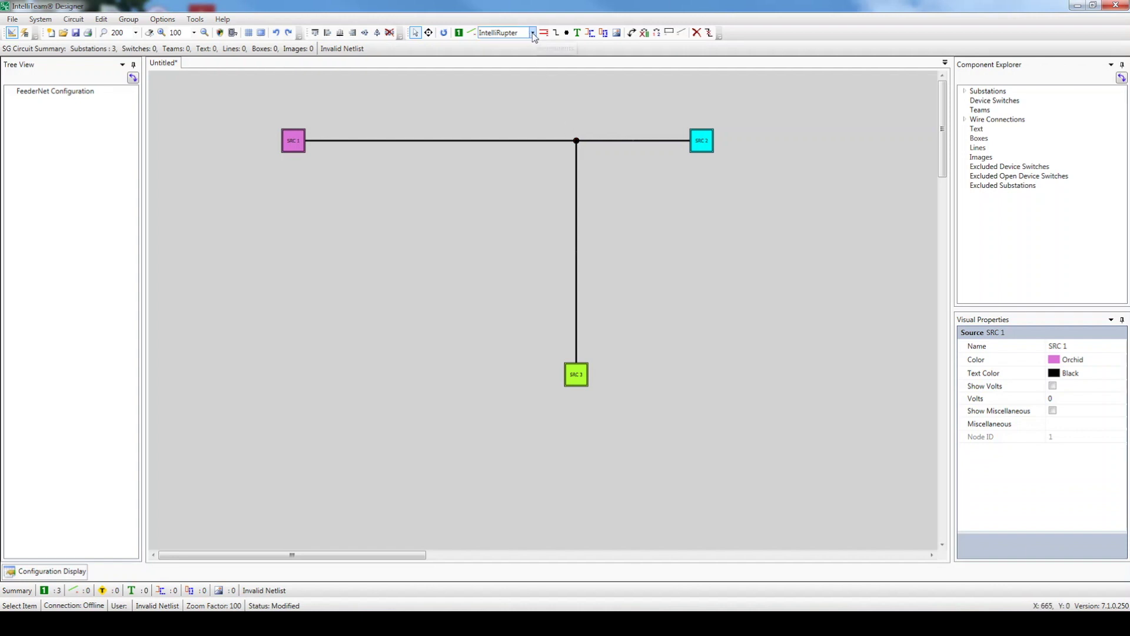
# - With Repeat Insert on, place IntelliRupter switches DS 1 and DS 2 on the SRC 1 line
pyautogui.click(533, 33)
pyautogui.click(517, 48)
pyautogui.click(446, 38)
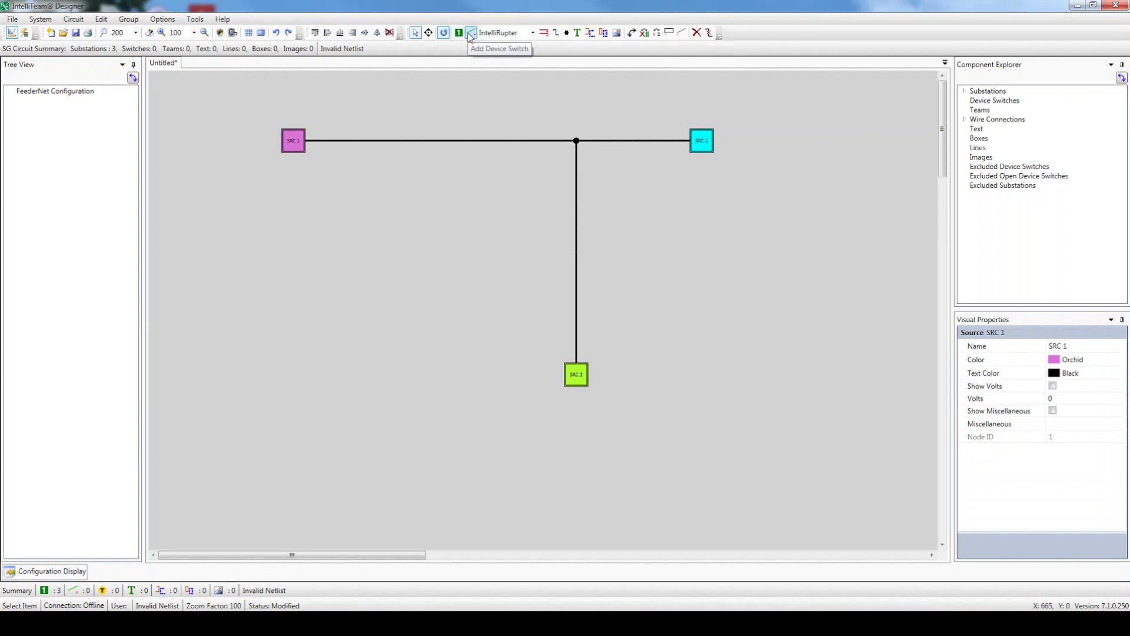
pyautogui.click(471, 34)
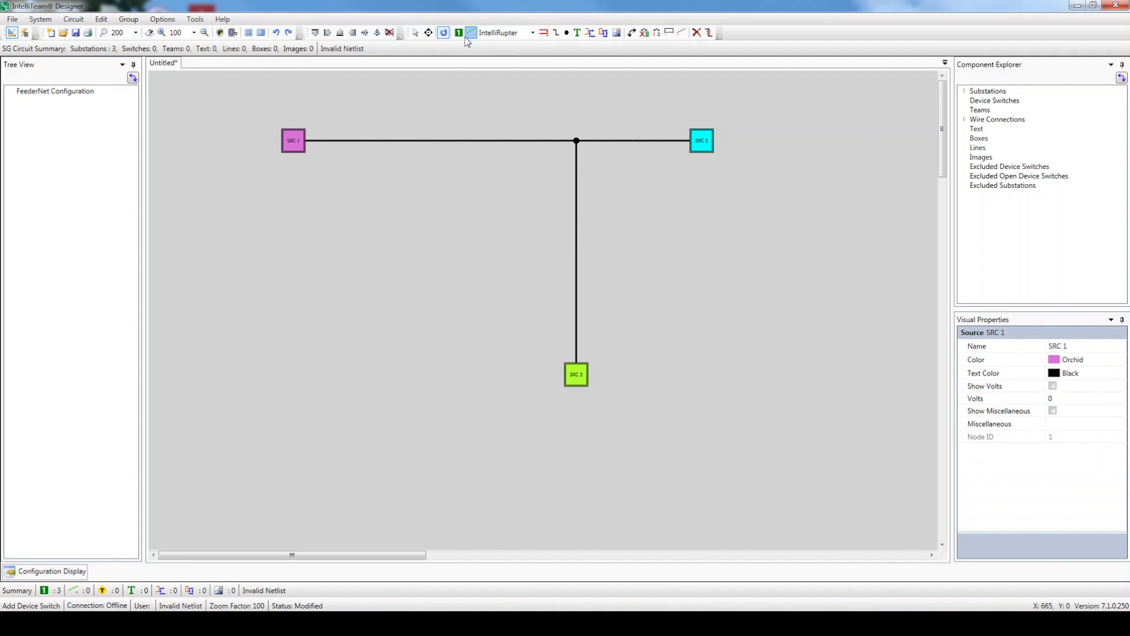
pyautogui.click(354, 141)
pyautogui.click(410, 142)
# - Place an IntelliNode/UIM switch, DS 3, between the junction and SRC 2
pyautogui.click(532, 32)
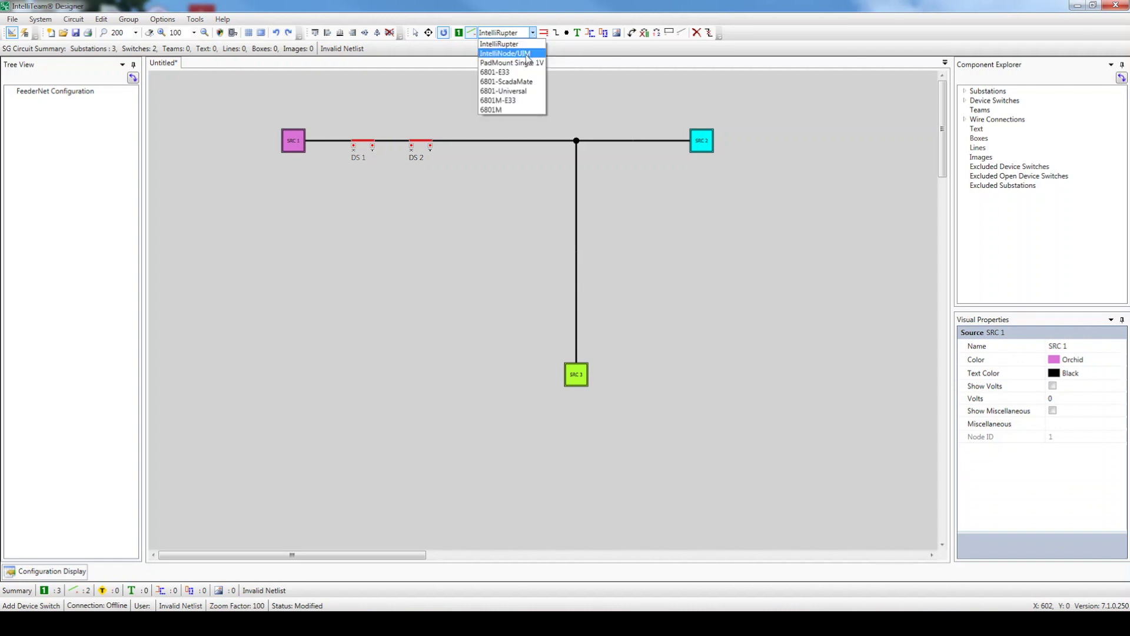
pyautogui.click(528, 53)
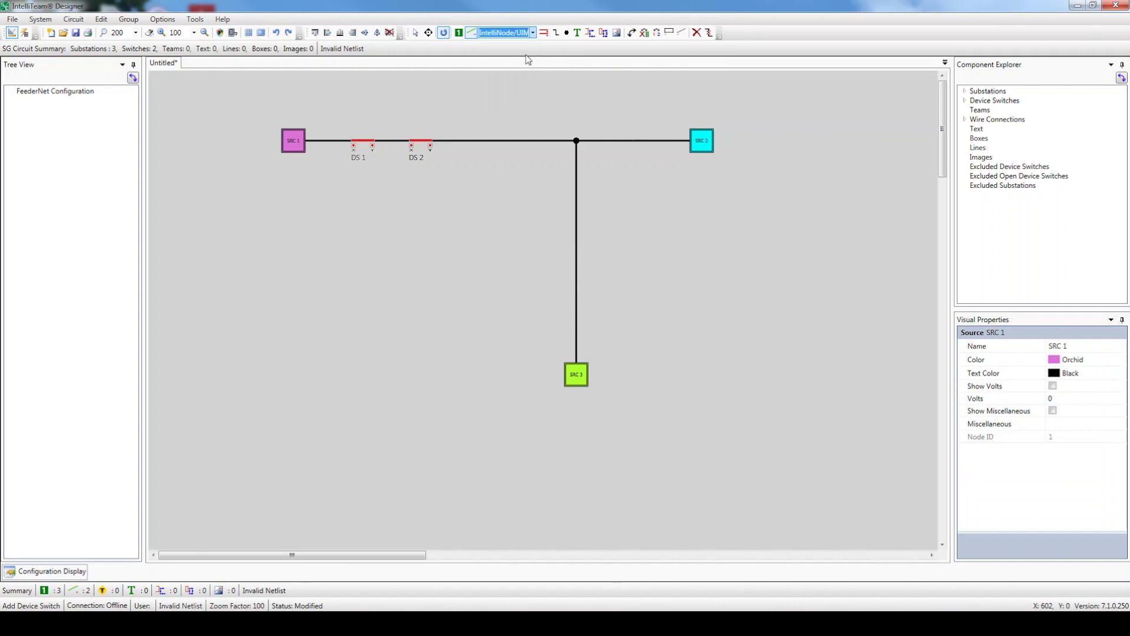
pyautogui.click(471, 36)
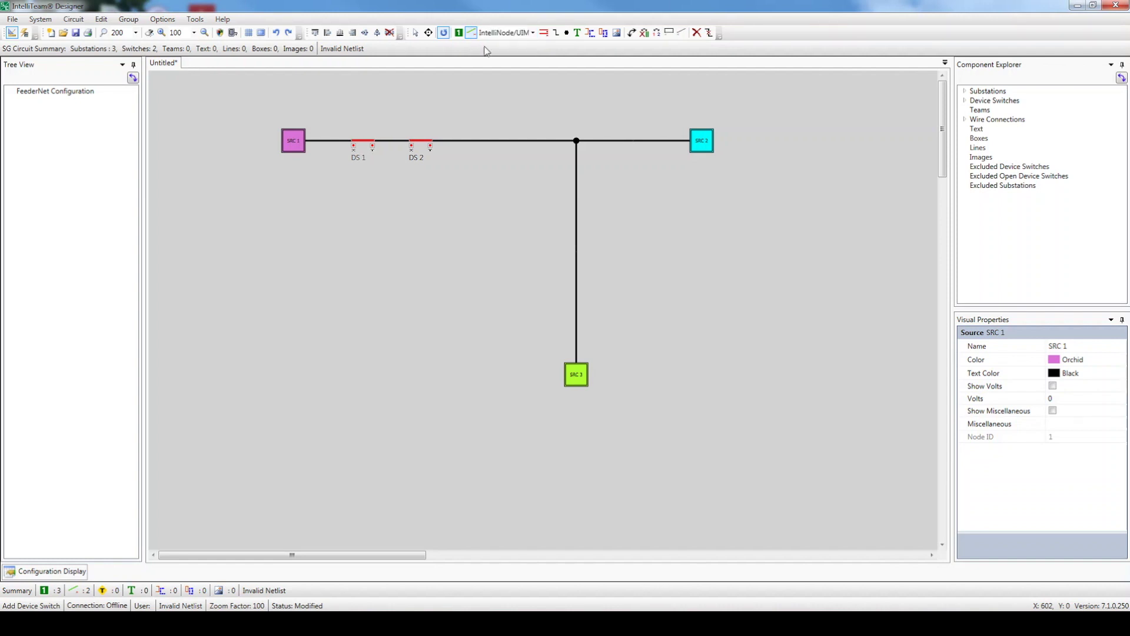
pyautogui.click(618, 144)
# - Place a 6801-ScadaMate switch, DS 4, on the vertical wire down to SRC 3
pyautogui.click(534, 32)
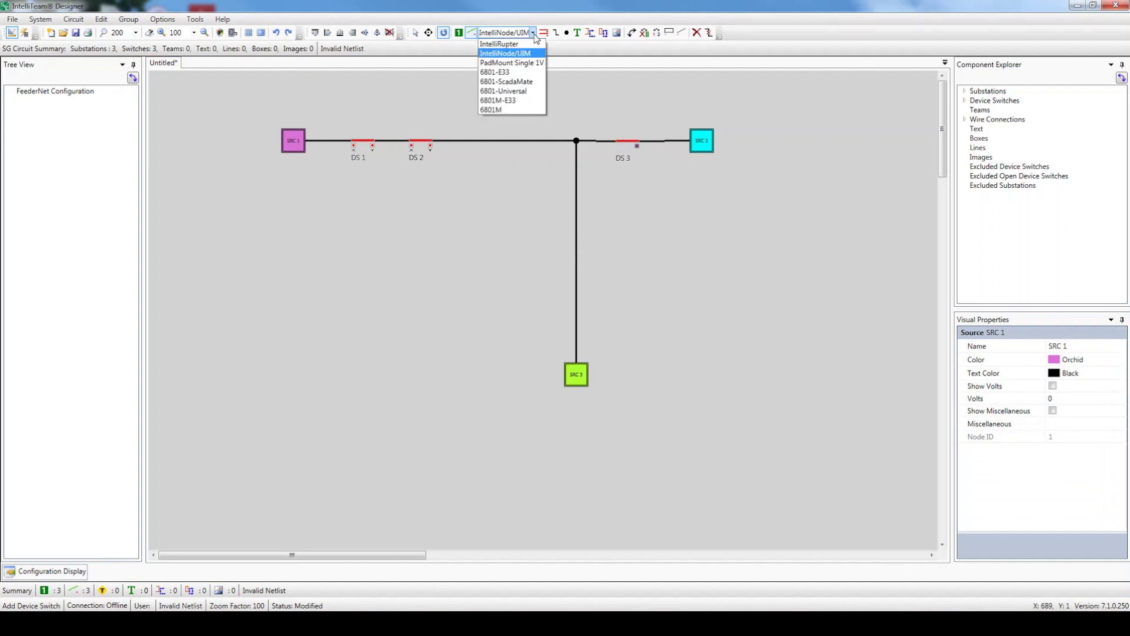
pyautogui.click(517, 81)
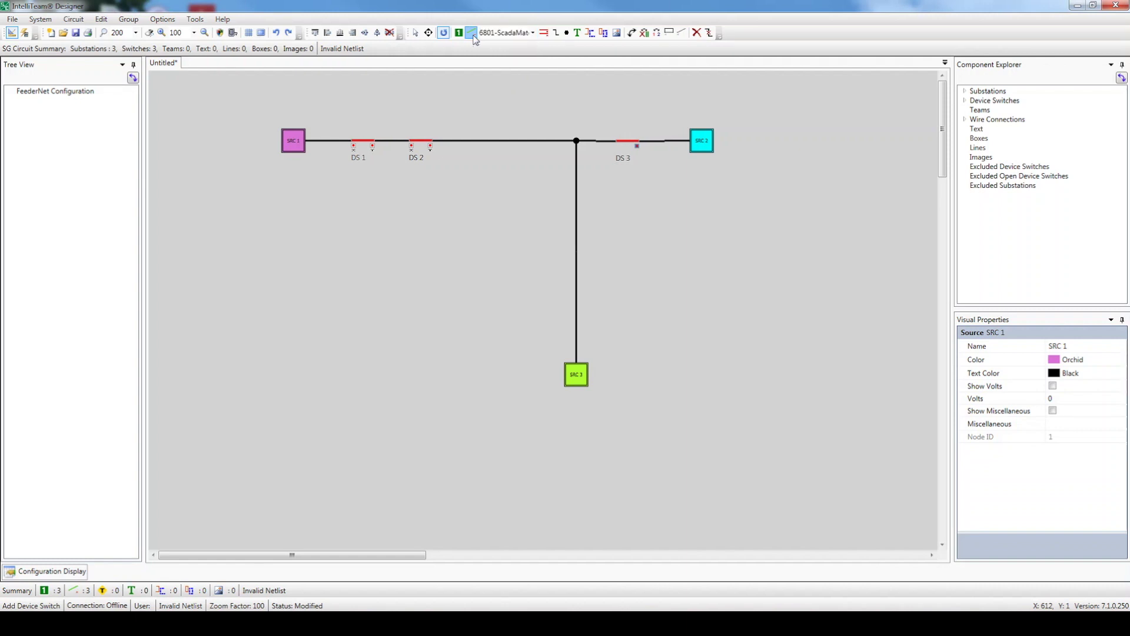
pyautogui.click(576, 206)
# - Place a two-switch group DS 5 below DS 4 and set its device type to 6802-Vista
pyautogui.click(546, 37)
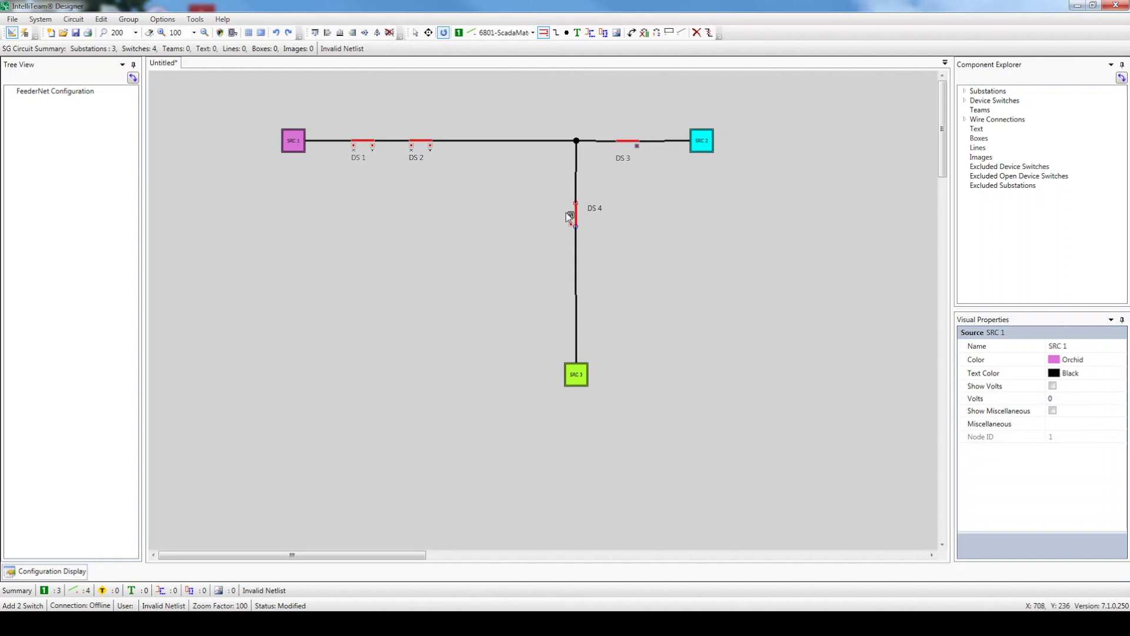
pyautogui.click(577, 242)
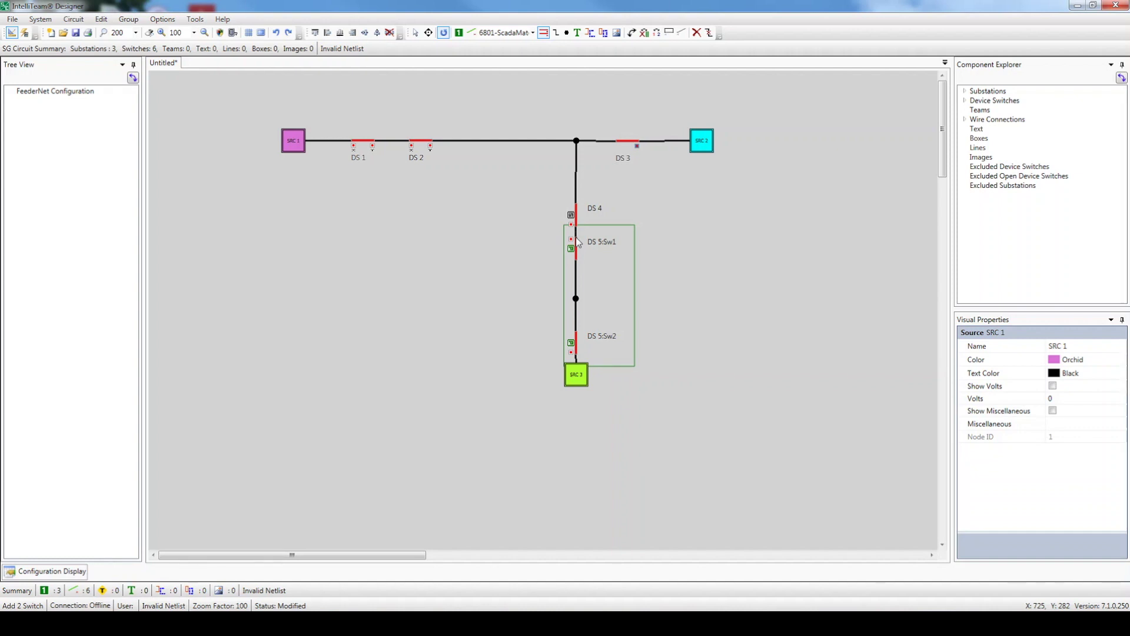
pyautogui.click(415, 33)
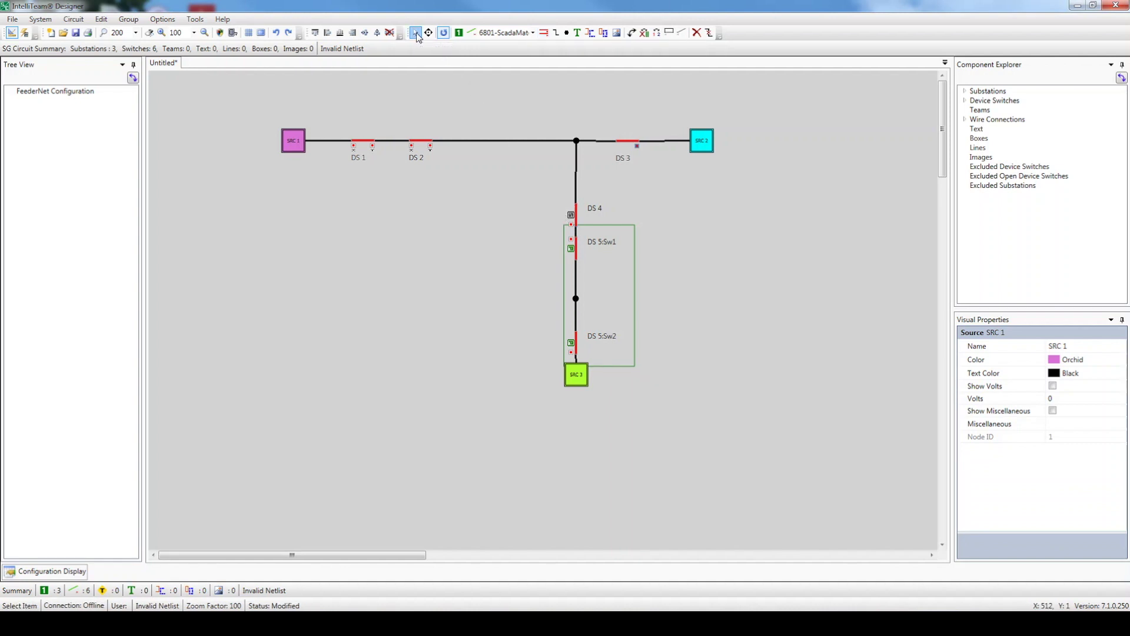
pyautogui.click(596, 290)
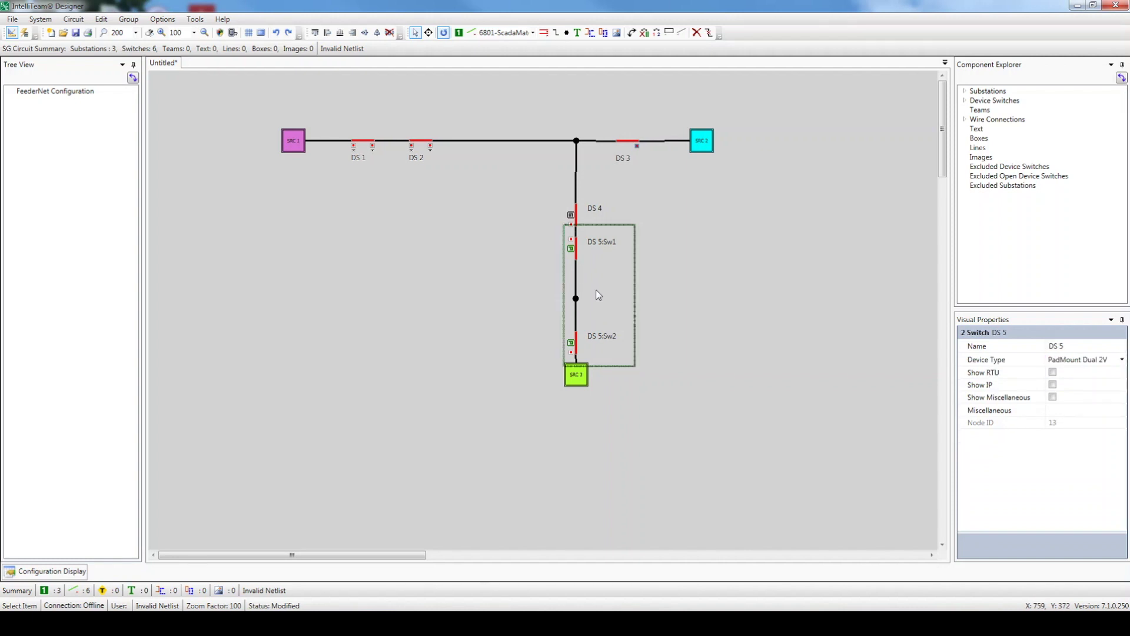
pyautogui.click(1082, 365)
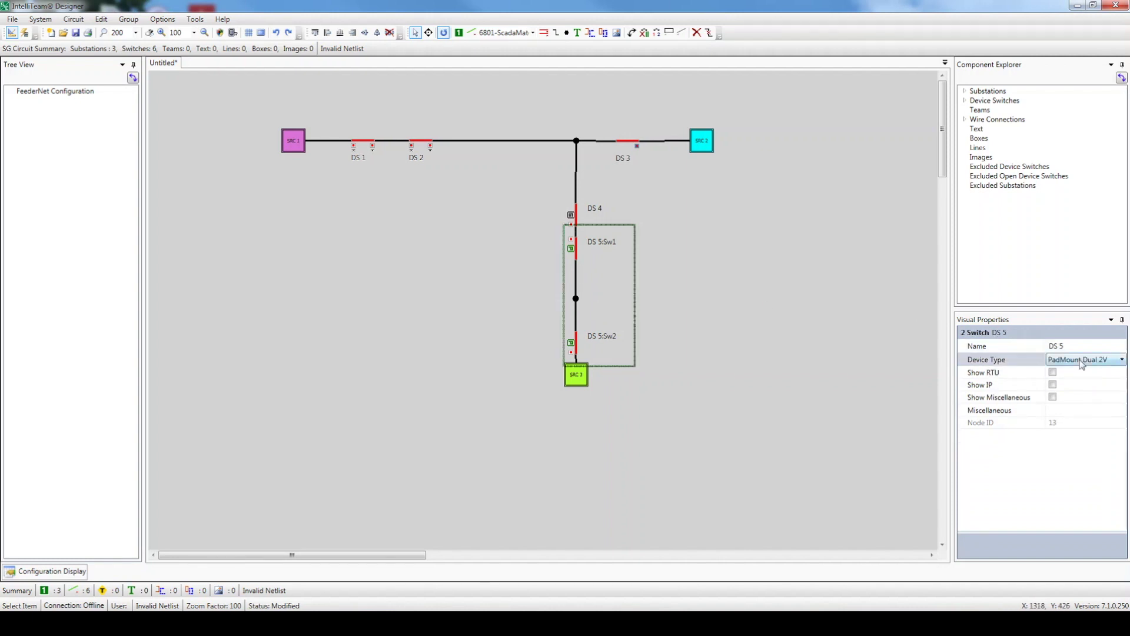
pyautogui.click(1082, 362)
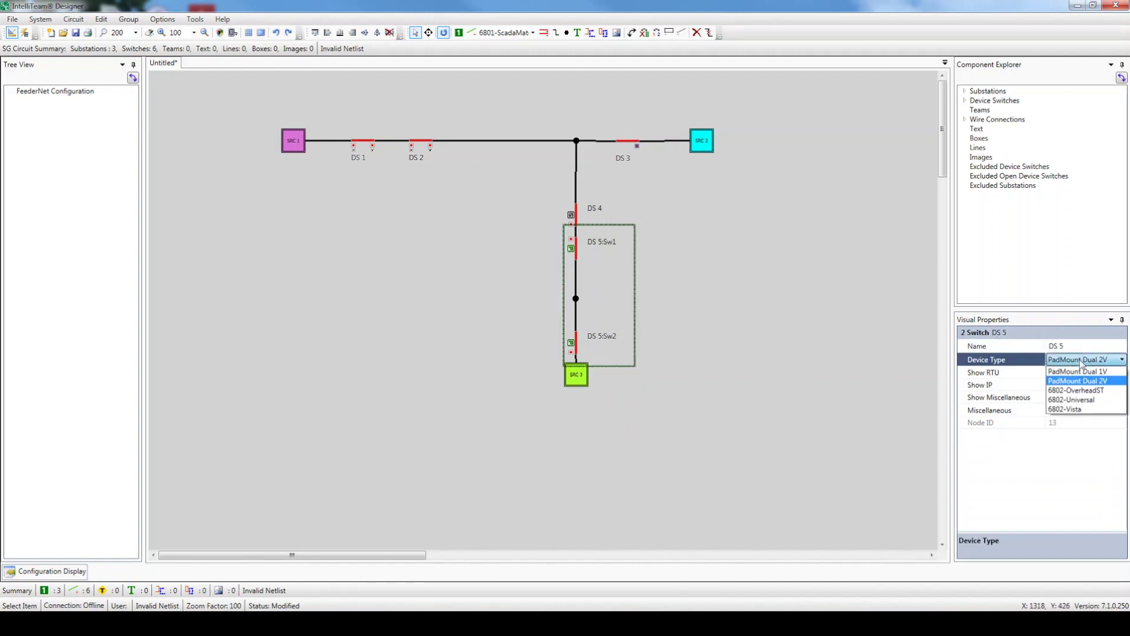
pyautogui.click(1066, 409)
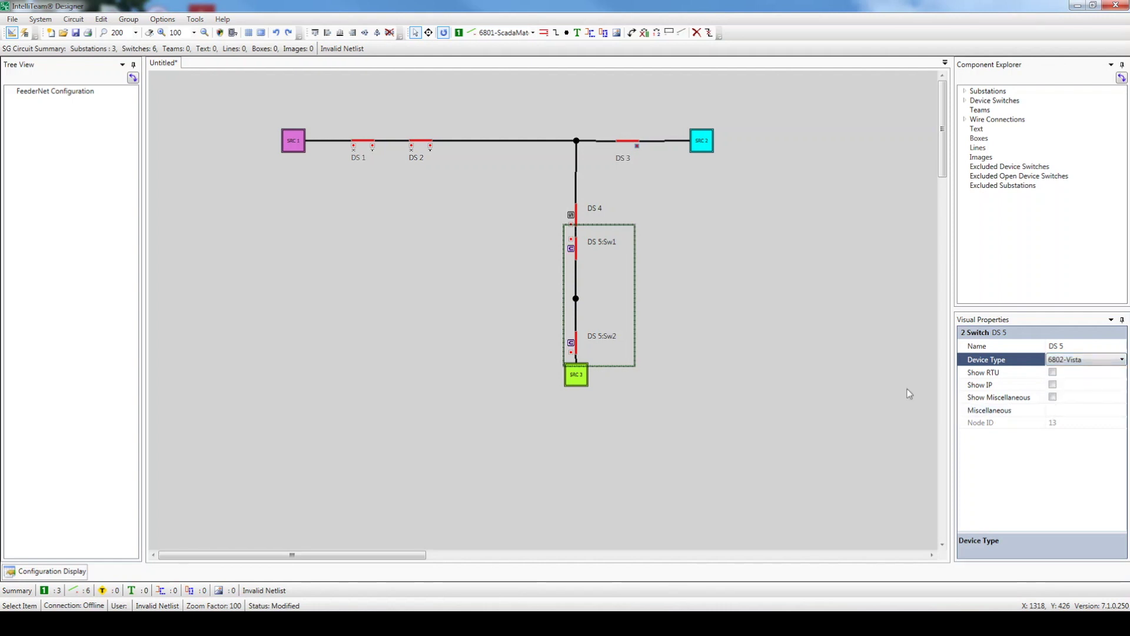
# - Toggle DS 3 open and use Exclude/Include on DS 5:Sw2 so it's no longer isolated
pyautogui.click(748, 351)
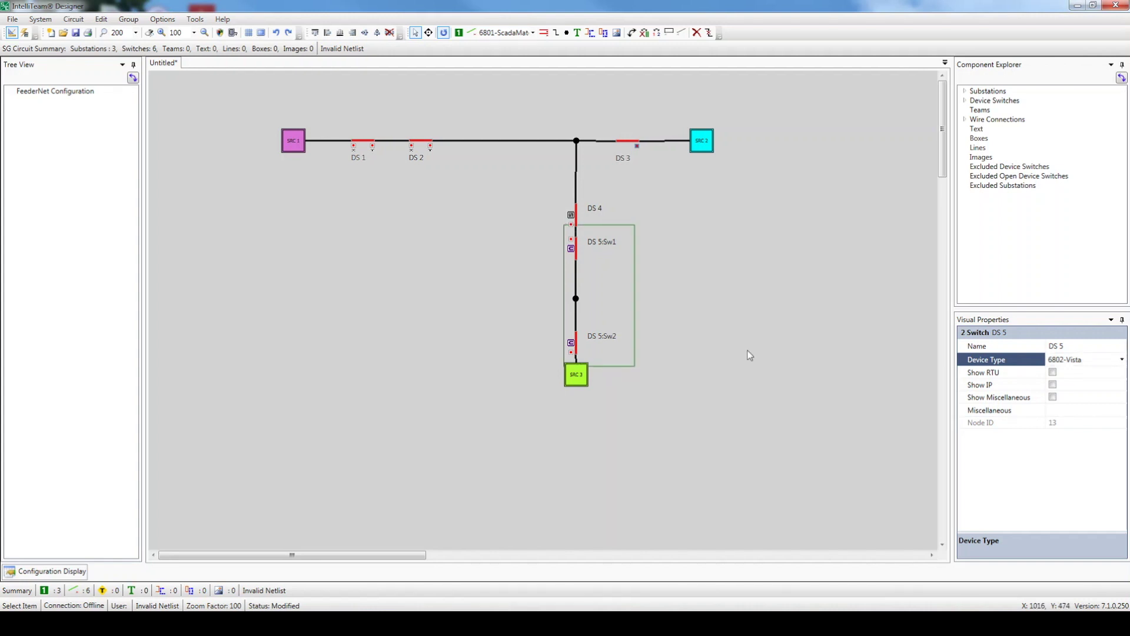
pyautogui.click(644, 33)
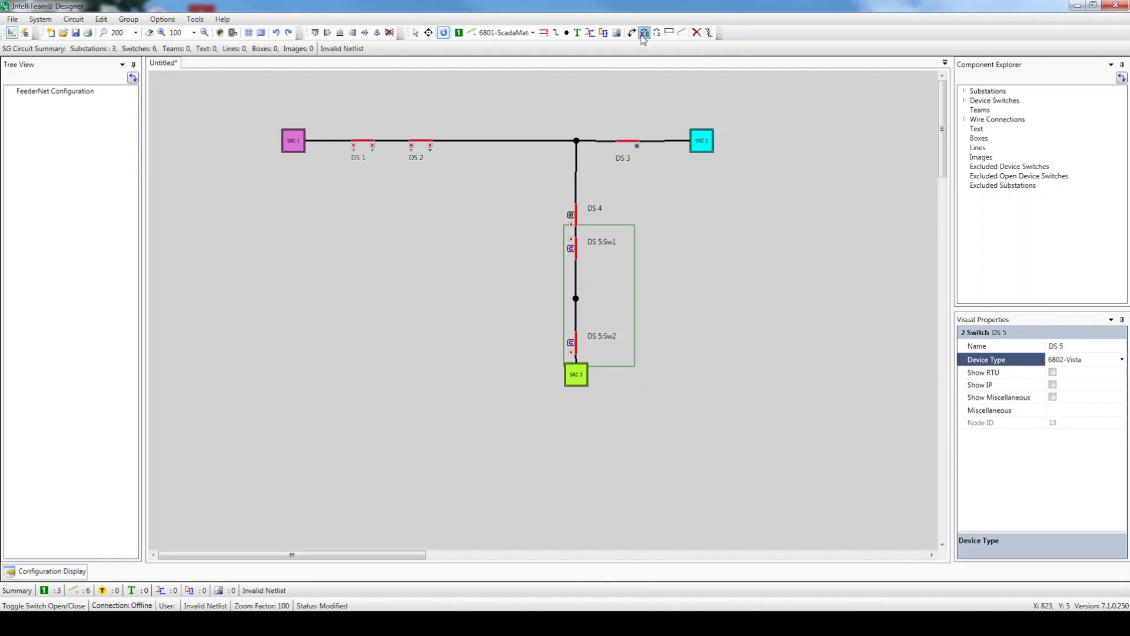
pyautogui.click(629, 155)
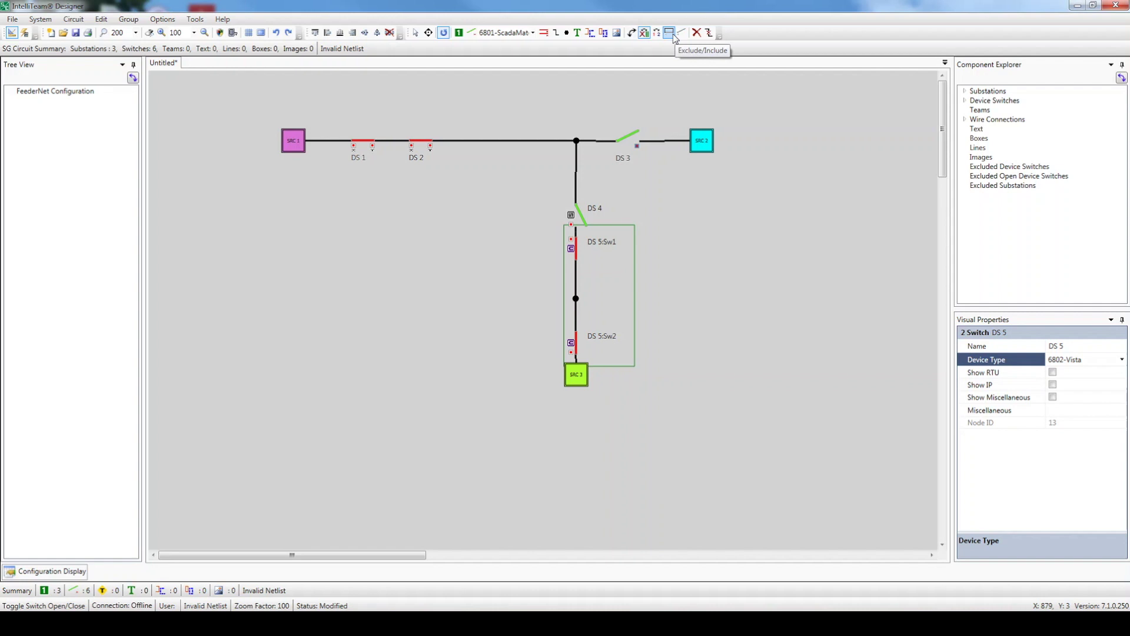
pyautogui.click(670, 33)
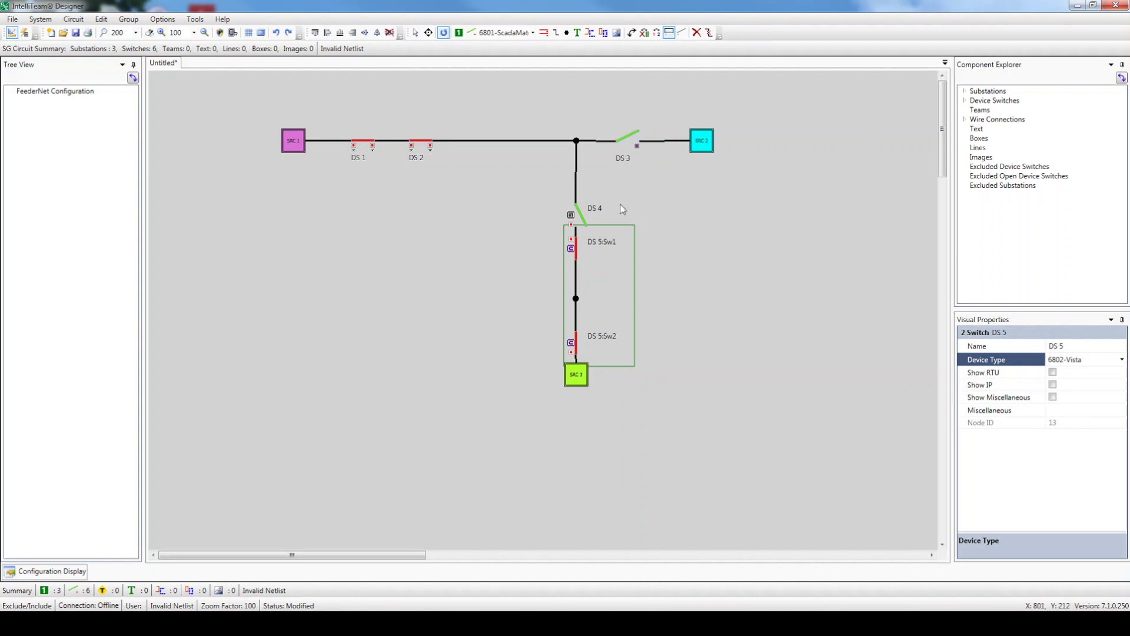
pyautogui.click(577, 348)
pyautogui.click(695, 34)
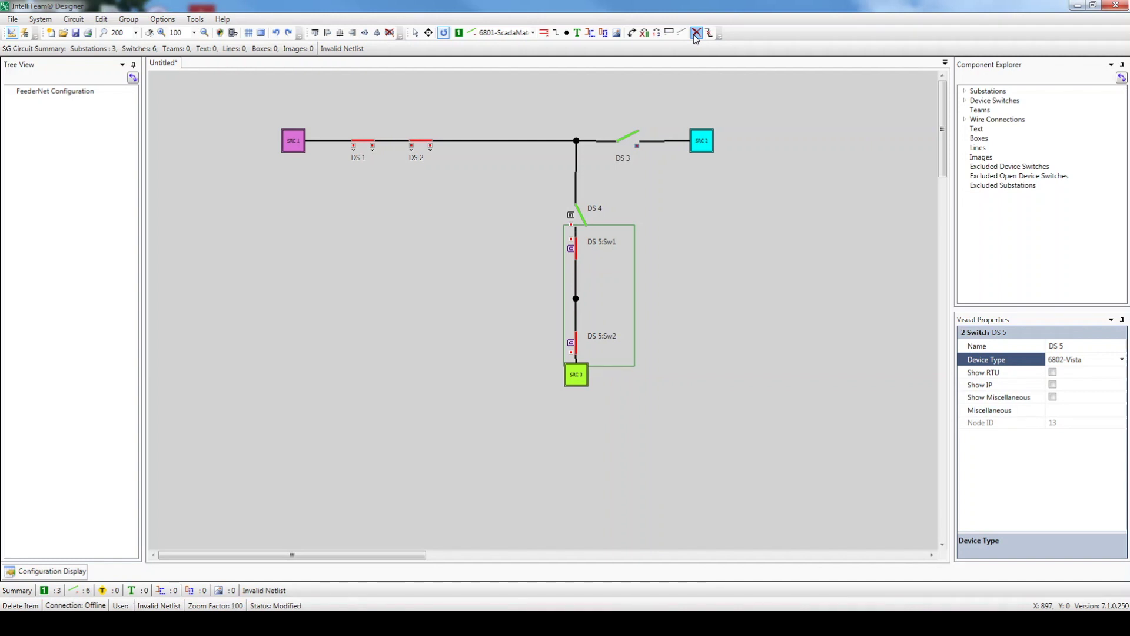
pyautogui.click(626, 140)
pyautogui.click(276, 33)
# - Space switches DS 1, DS 2 and DS 3 evenly along the top line
pyautogui.click(415, 32)
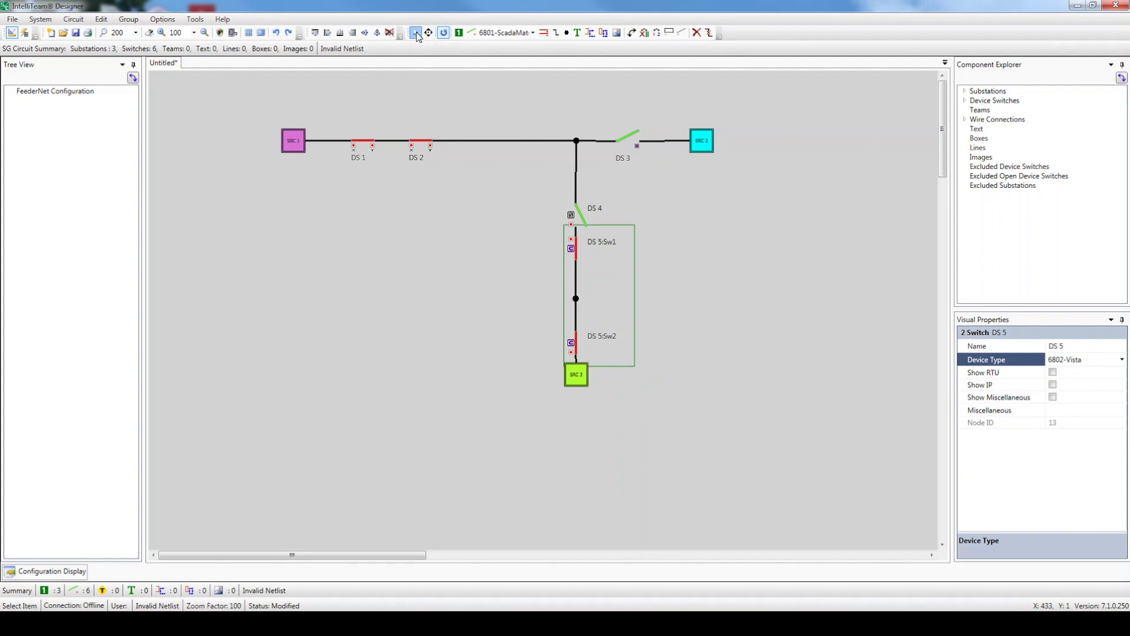
pyautogui.click(364, 146)
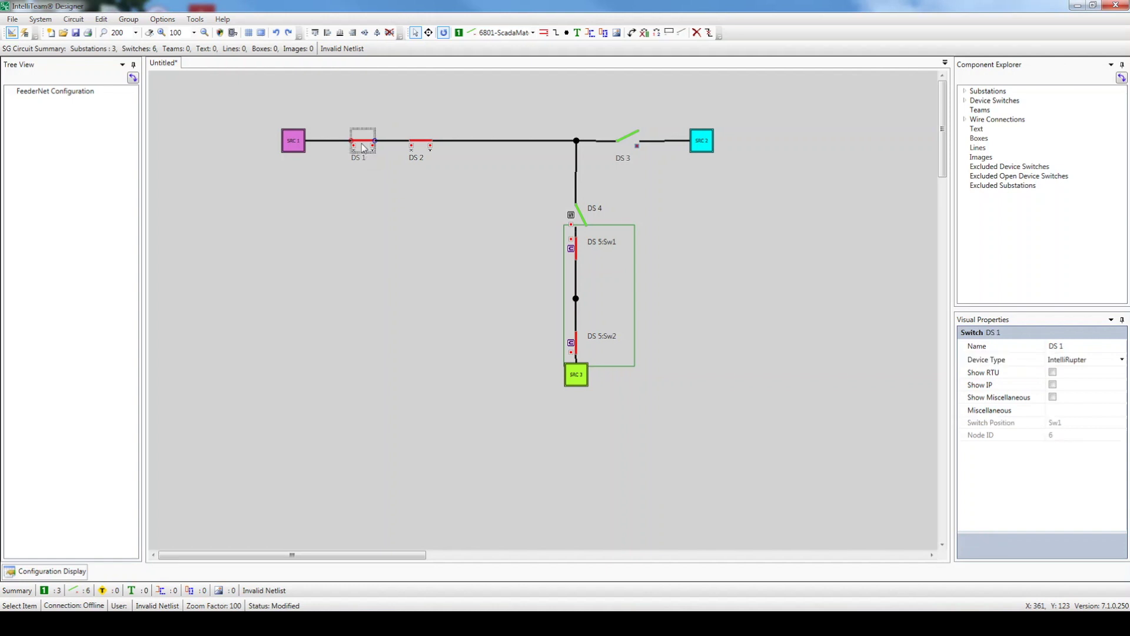
pyautogui.click(422, 146)
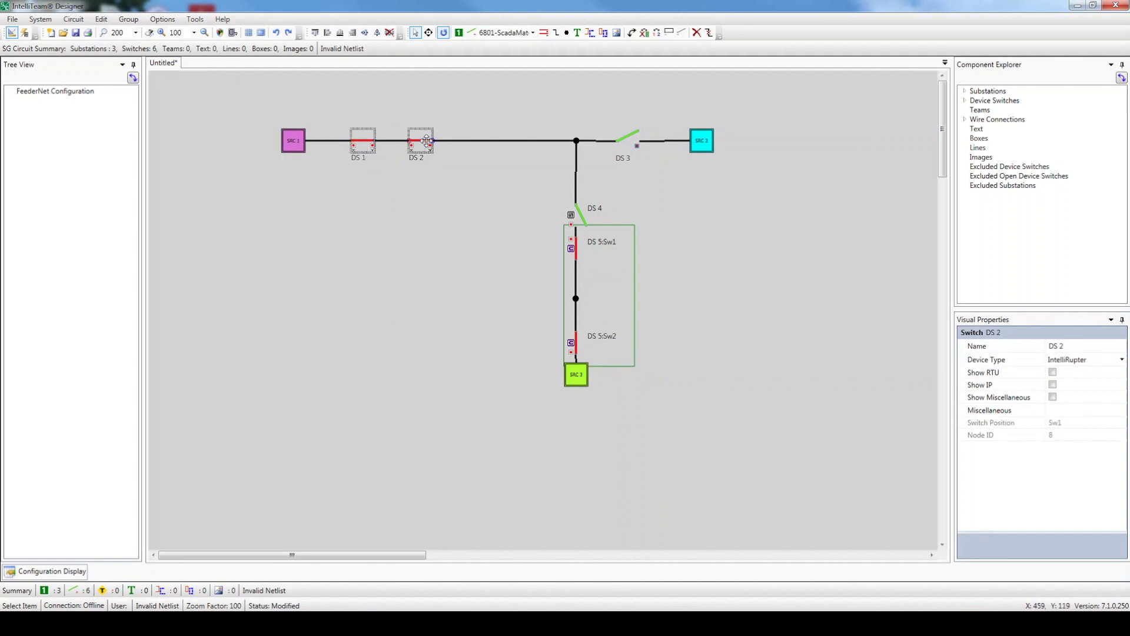
pyautogui.click(631, 144)
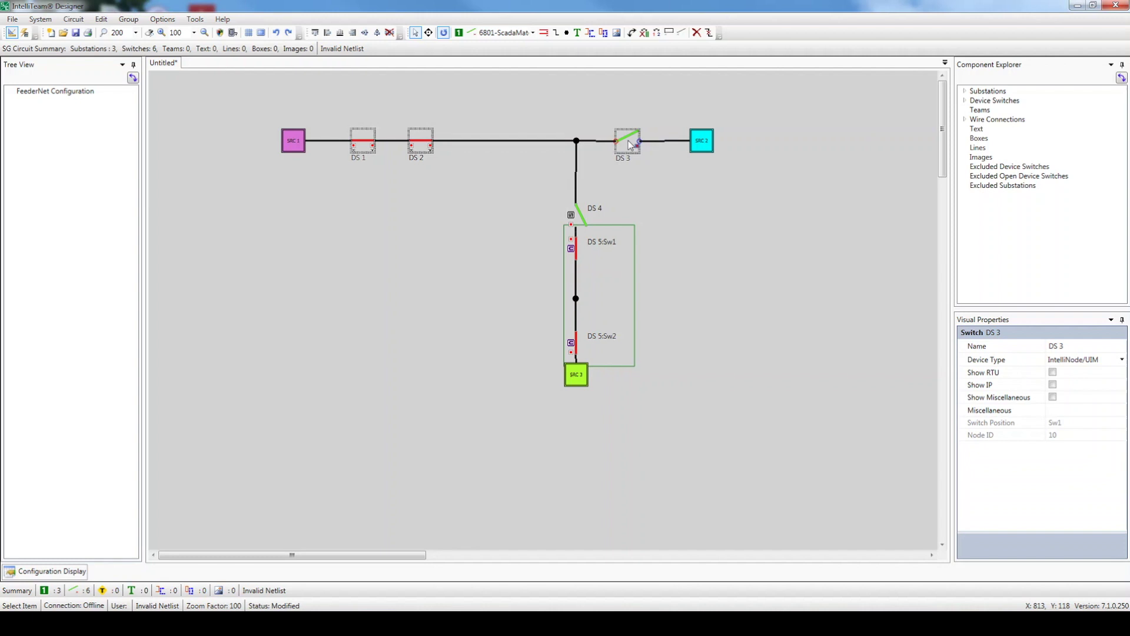
pyautogui.click(365, 33)
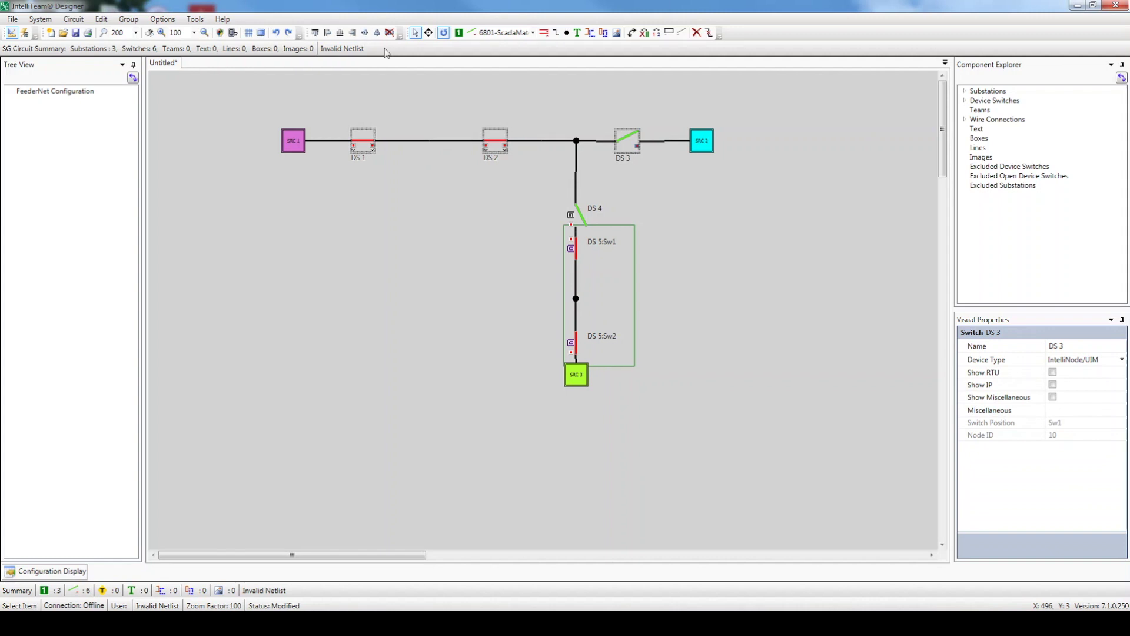
# - Space DS 4 and the DS 5 group evenly down the SRC 3 branch
pyautogui.click(576, 140)
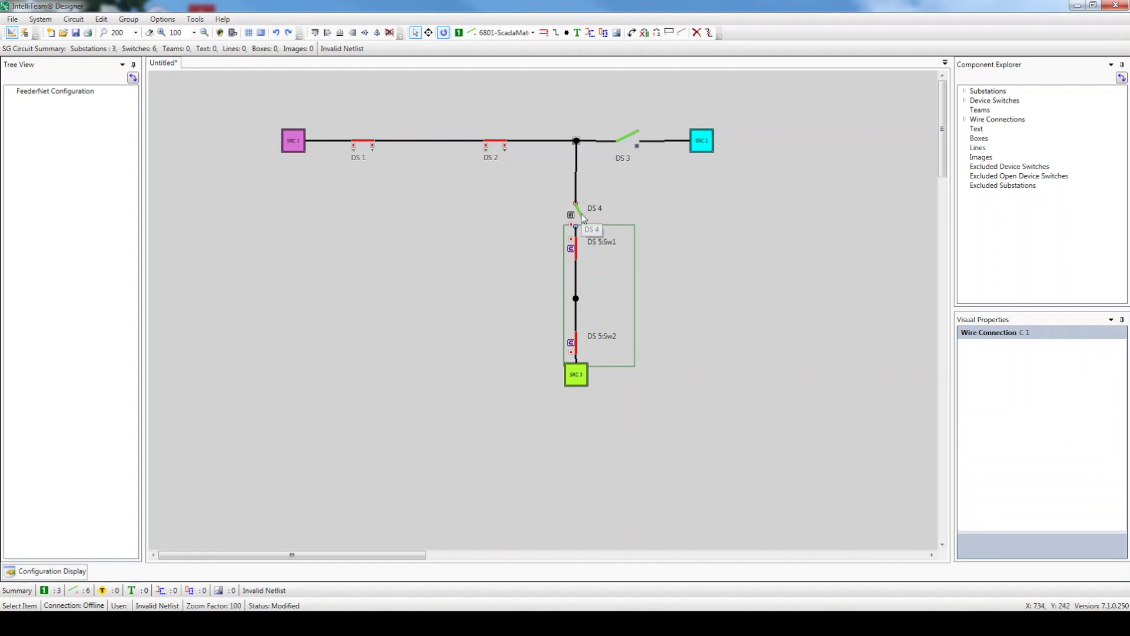
pyautogui.click(581, 217)
pyautogui.click(582, 268)
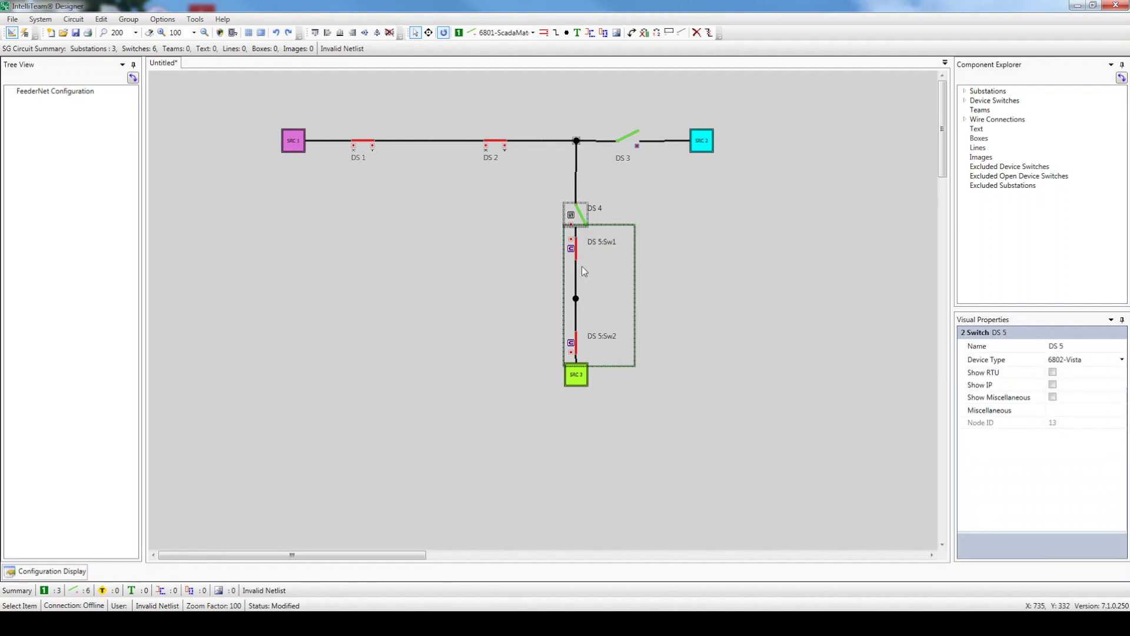
pyautogui.click(377, 34)
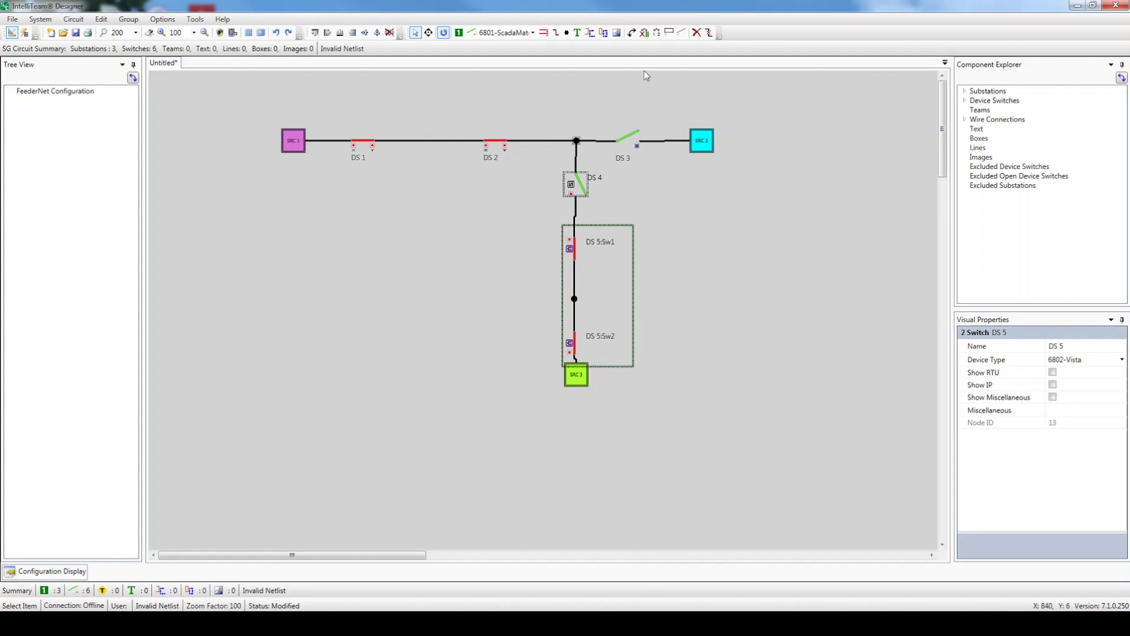
pyautogui.click(657, 33)
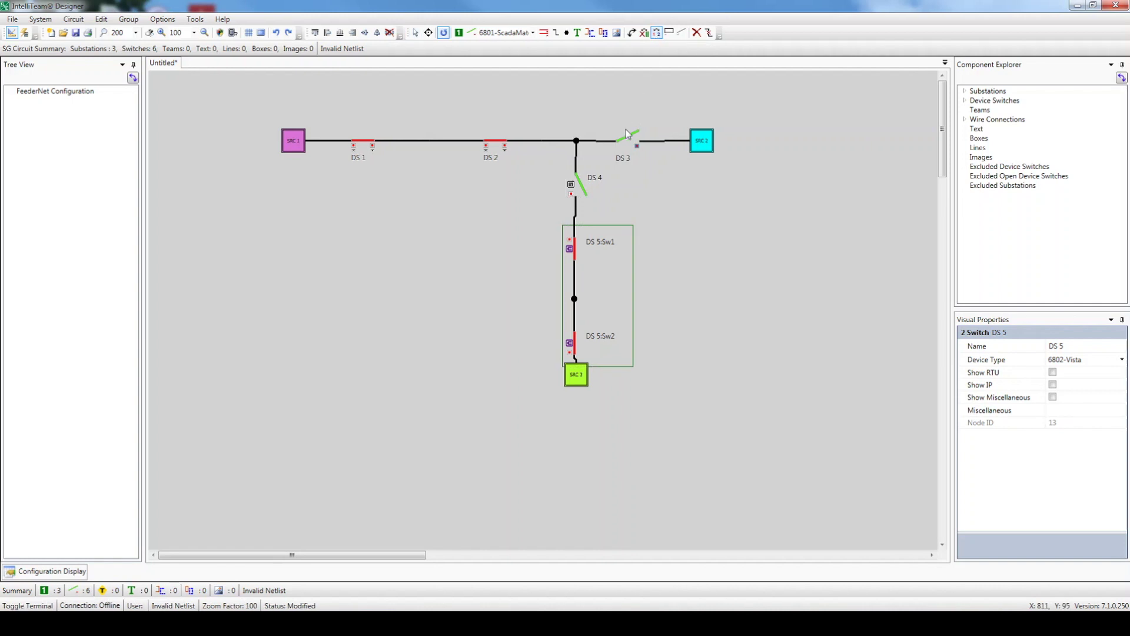
pyautogui.click(626, 144)
pyautogui.click(626, 144)
# - Rename switches DS 1 and DS 2 to 'Switch 1' and 'Switch 2'
pyautogui.click(416, 33)
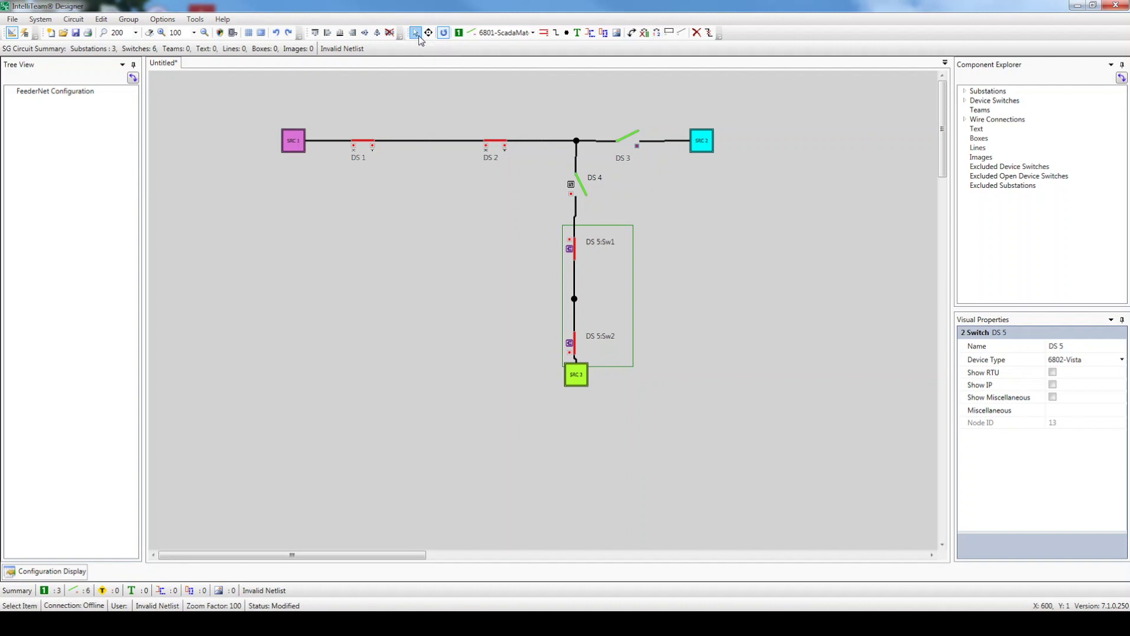
pyautogui.click(369, 143)
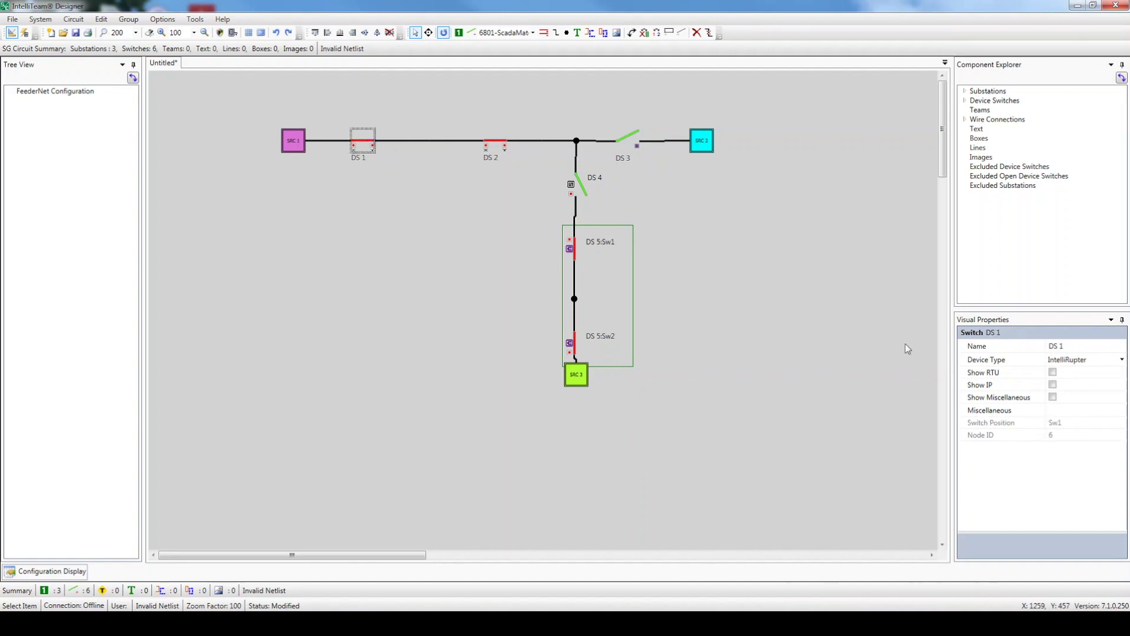
pyautogui.click(1048, 347)
pyautogui.write('Sw')
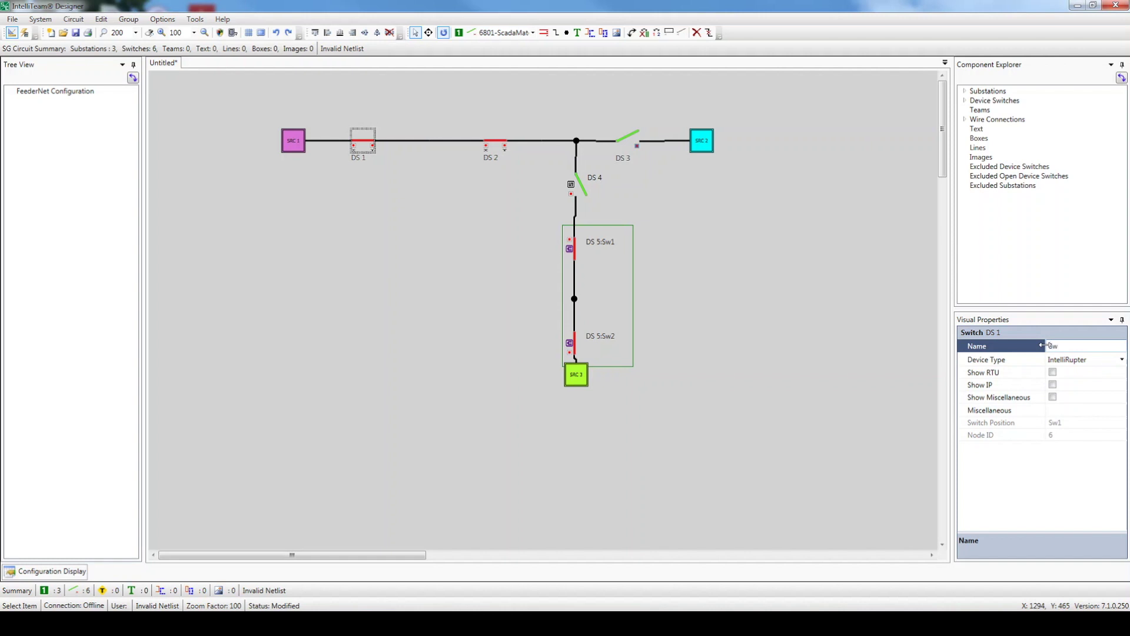
pyautogui.write('itch 1')
pyautogui.click(497, 143)
pyautogui.click(1063, 347)
pyautogui.write('Switch 2')
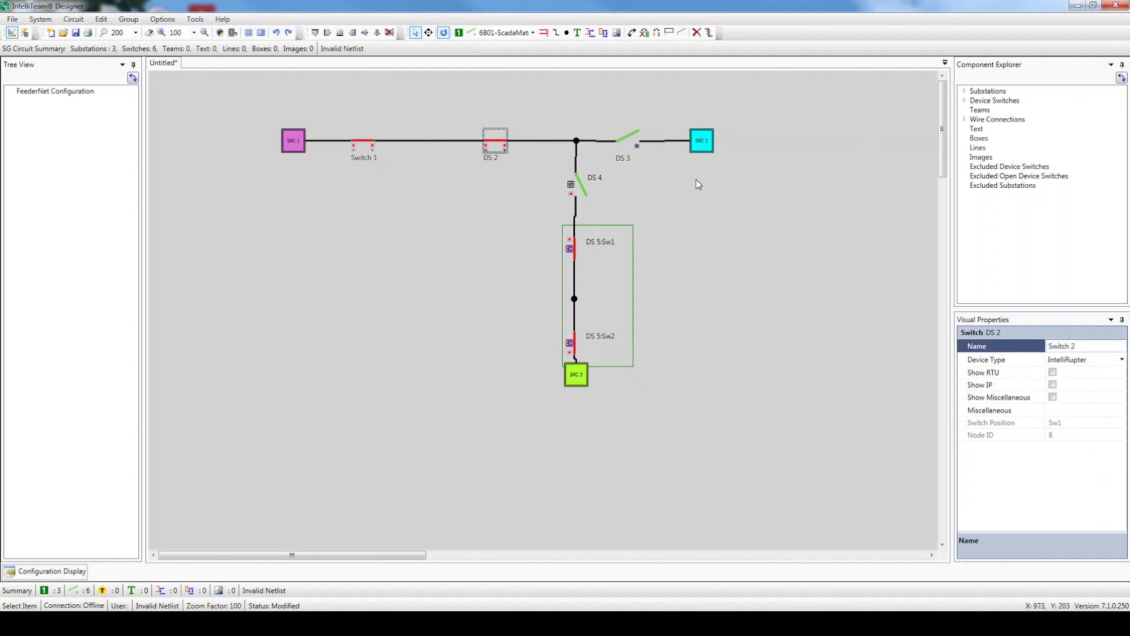
# - Rename DS 3, DS 4 and the DS 5 group to 'Switch 3', 'Switch 4' and 'Switch 5'
pyautogui.click(627, 140)
pyautogui.write('Switch 3')
pyautogui.click(604, 196)
pyautogui.click(1042, 347)
pyautogui.write('Switch 4')
pyautogui.click(583, 294)
pyautogui.click(1063, 347)
pyautogui.write('Switch 5')
pyautogui.click(824, 356)
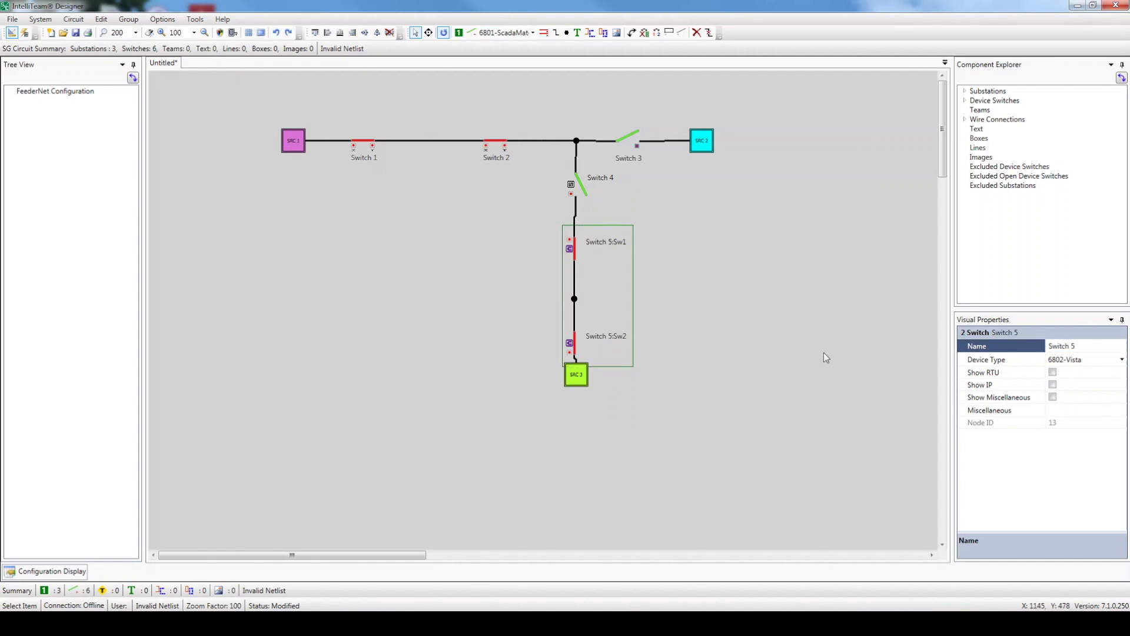
# - Place a text label above the circuit reading 'North Ridge Blvd'
pyautogui.click(577, 34)
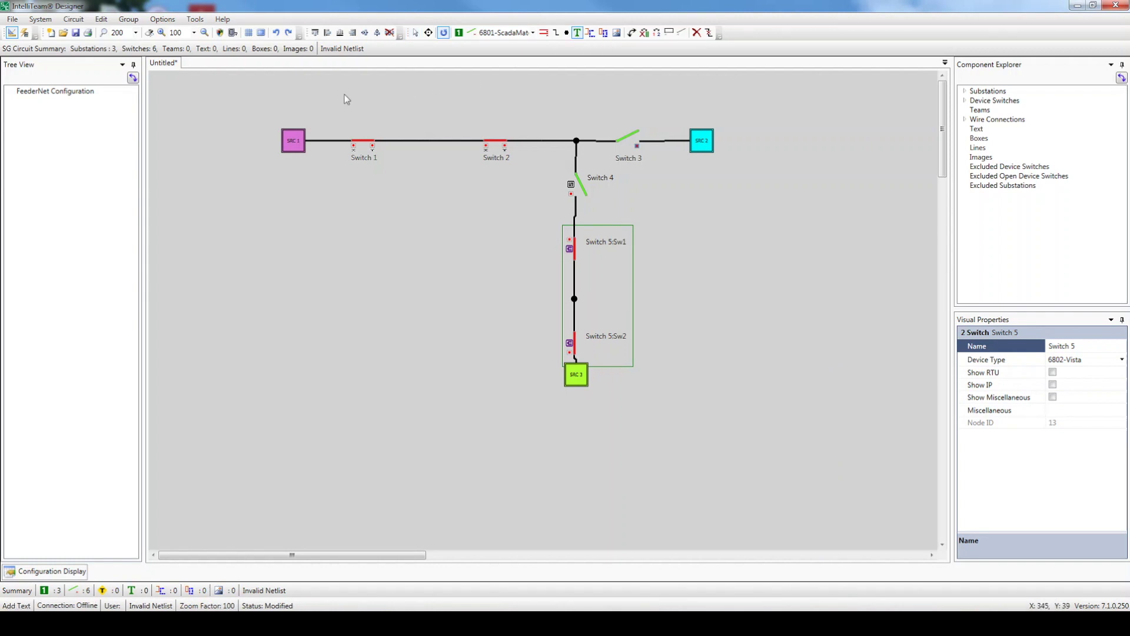
pyautogui.click(287, 98)
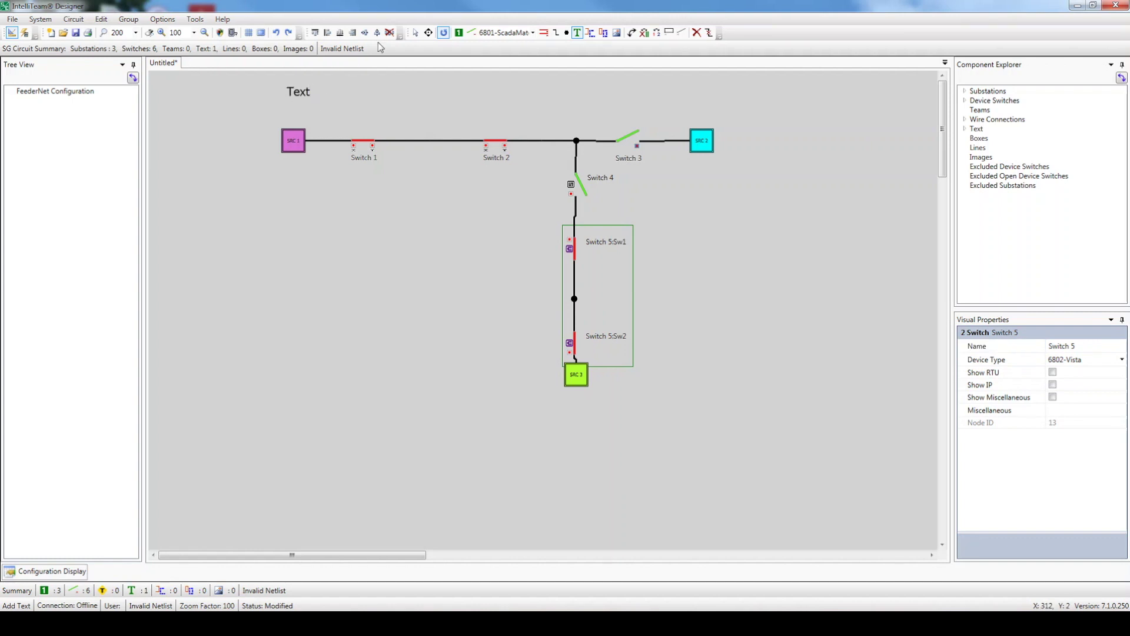
pyautogui.click(416, 35)
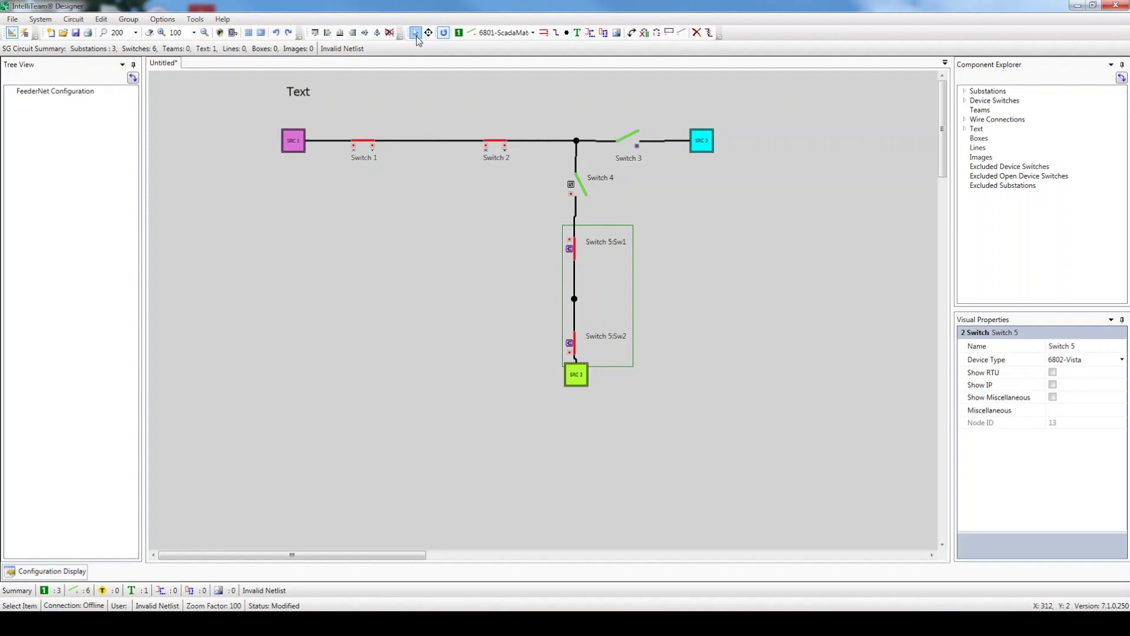
pyautogui.click(301, 96)
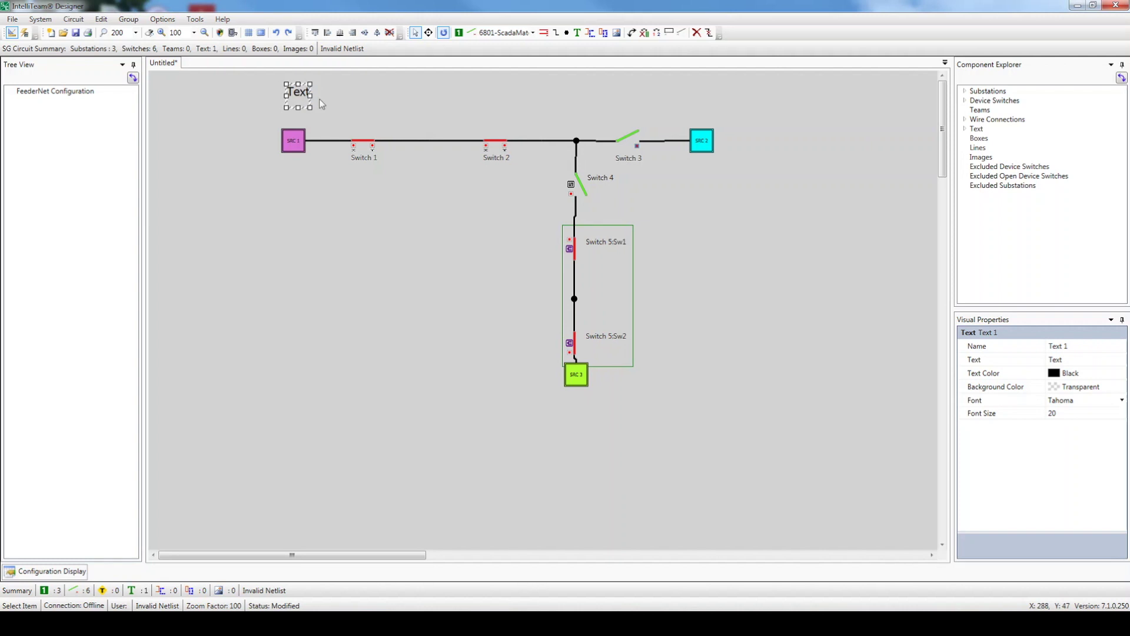
pyautogui.click(1043, 365)
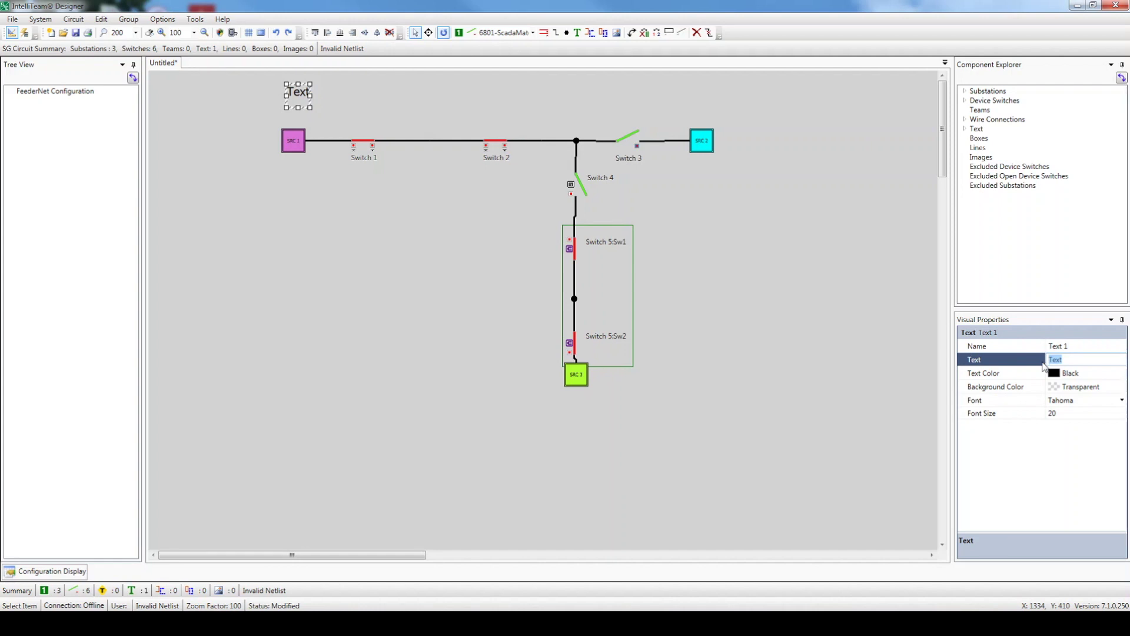
pyautogui.write('North Ridge Blvd')
pyautogui.press('Return')
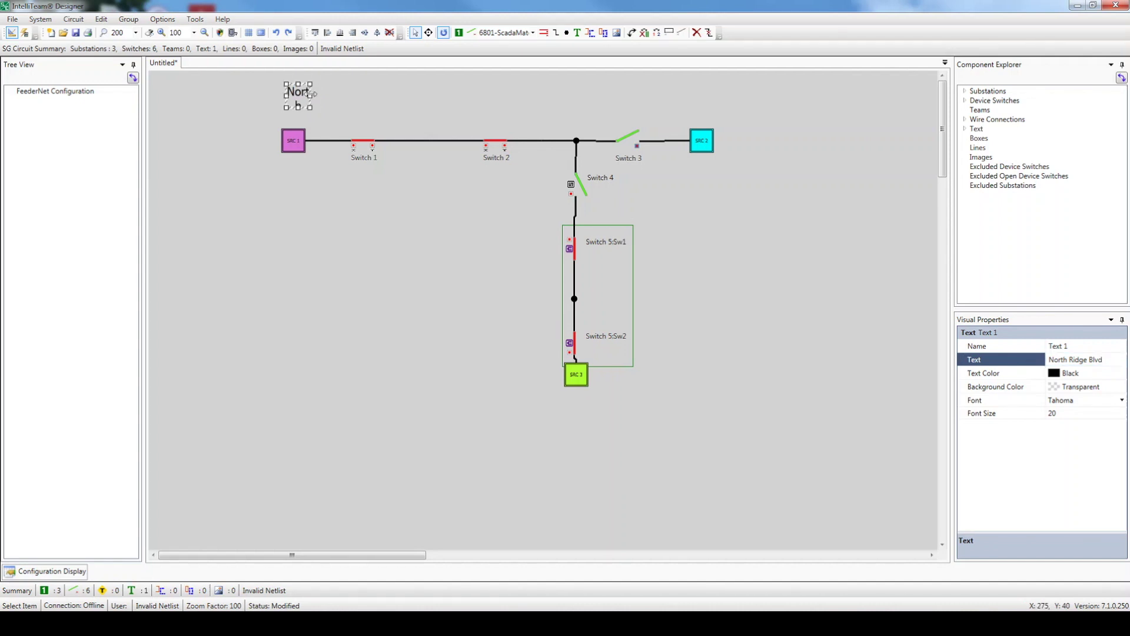
# - Widen the title box to fit one line and set its font size to 30
pyautogui.moveTo(312, 93); pyautogui.dragTo(702, 117)
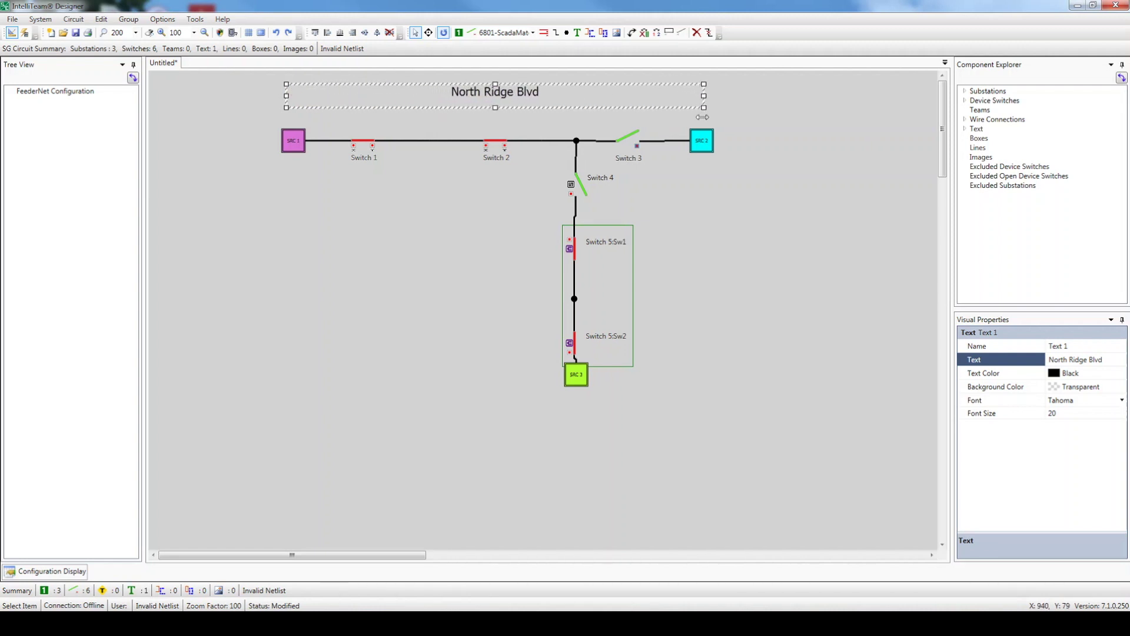
pyautogui.click(1055, 414)
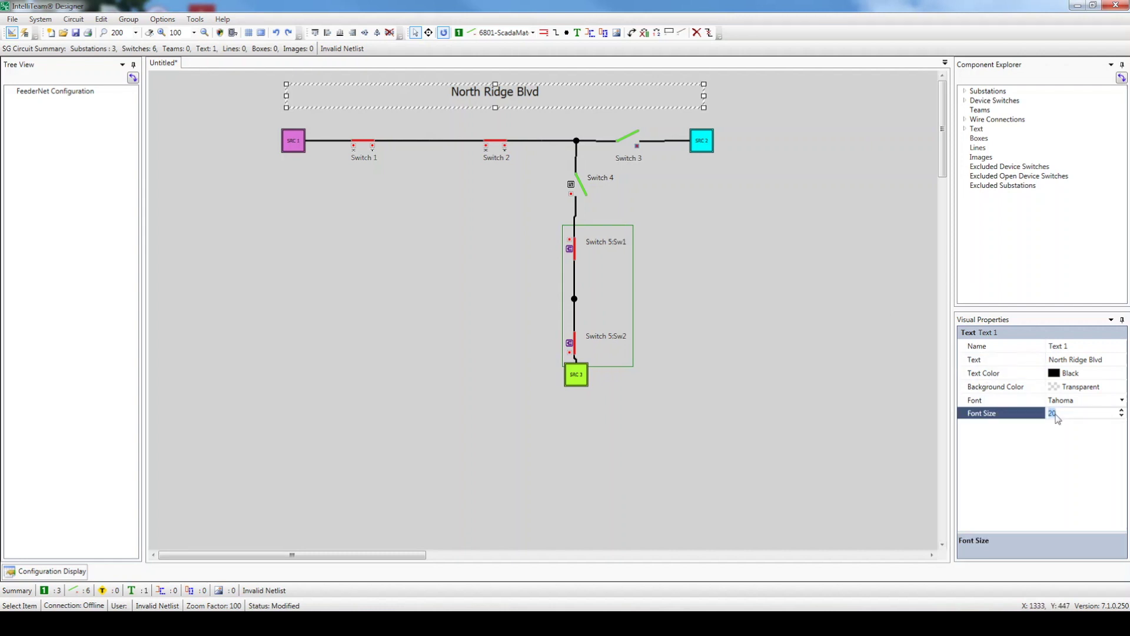
pyautogui.write('30')
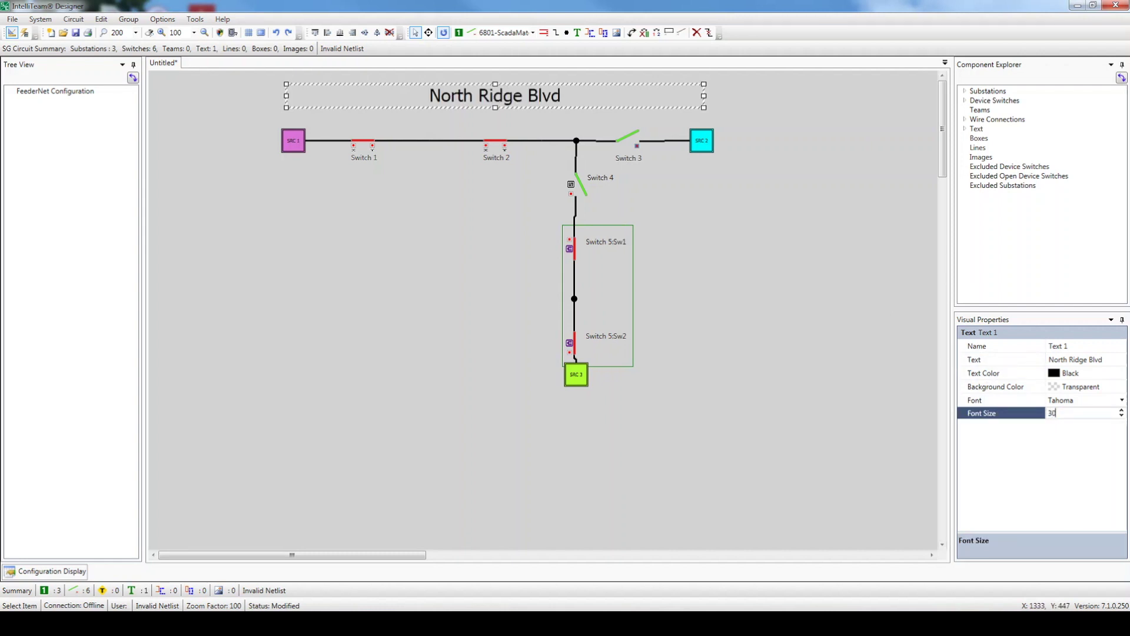
pyautogui.click(871, 383)
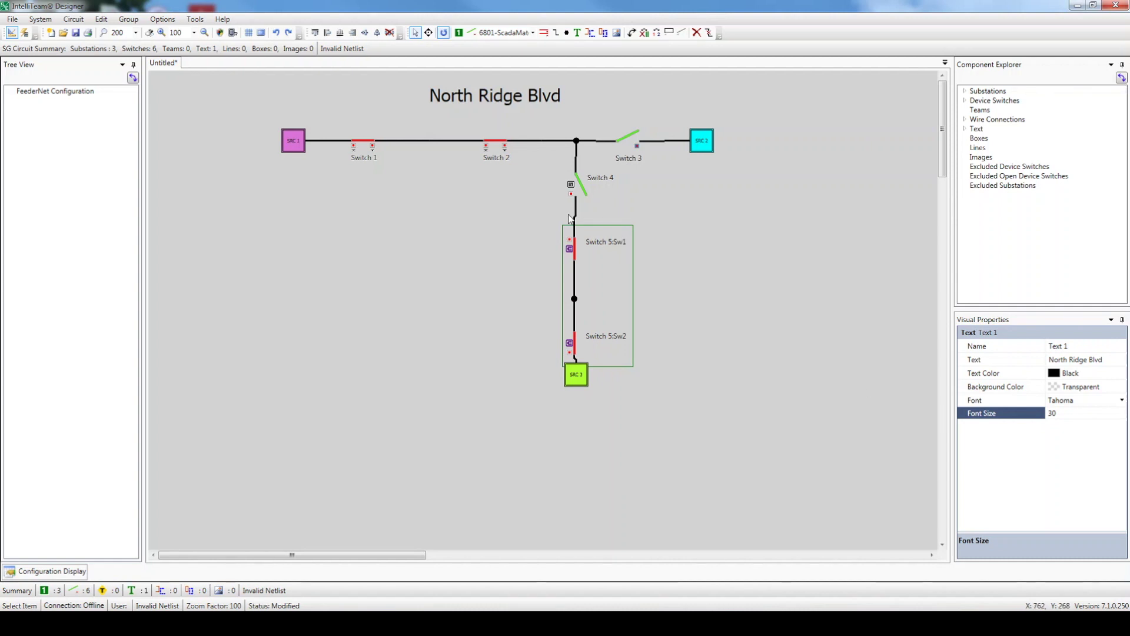
# - Validate the circuit, dismiss the errors message, and show the five RTU Address warnings
pyautogui.click(222, 38)
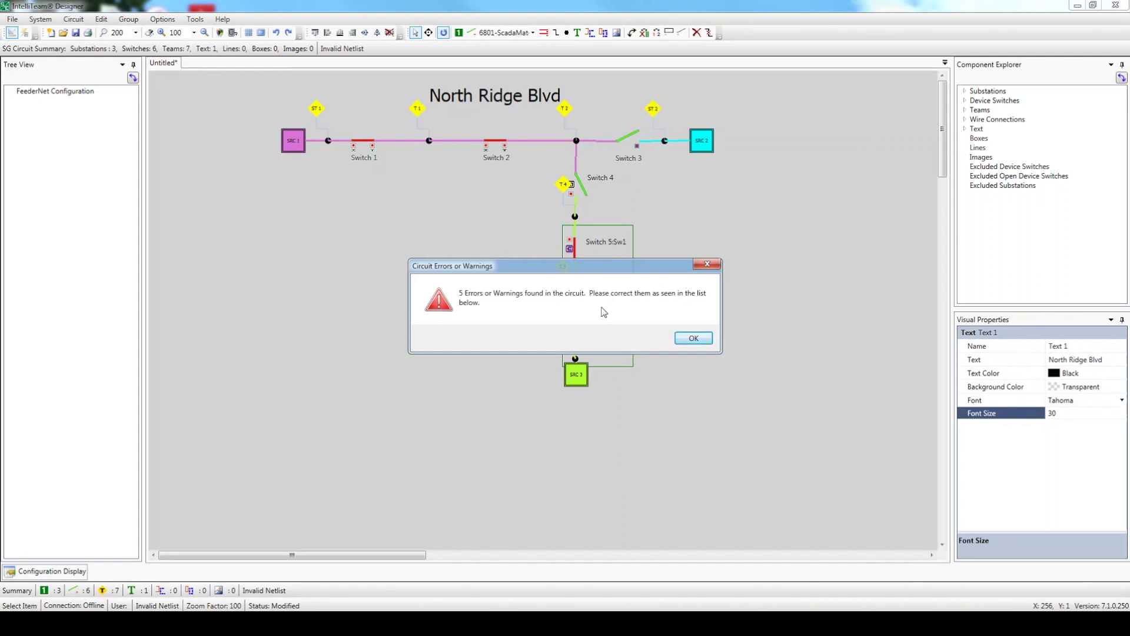
pyautogui.click(693, 338)
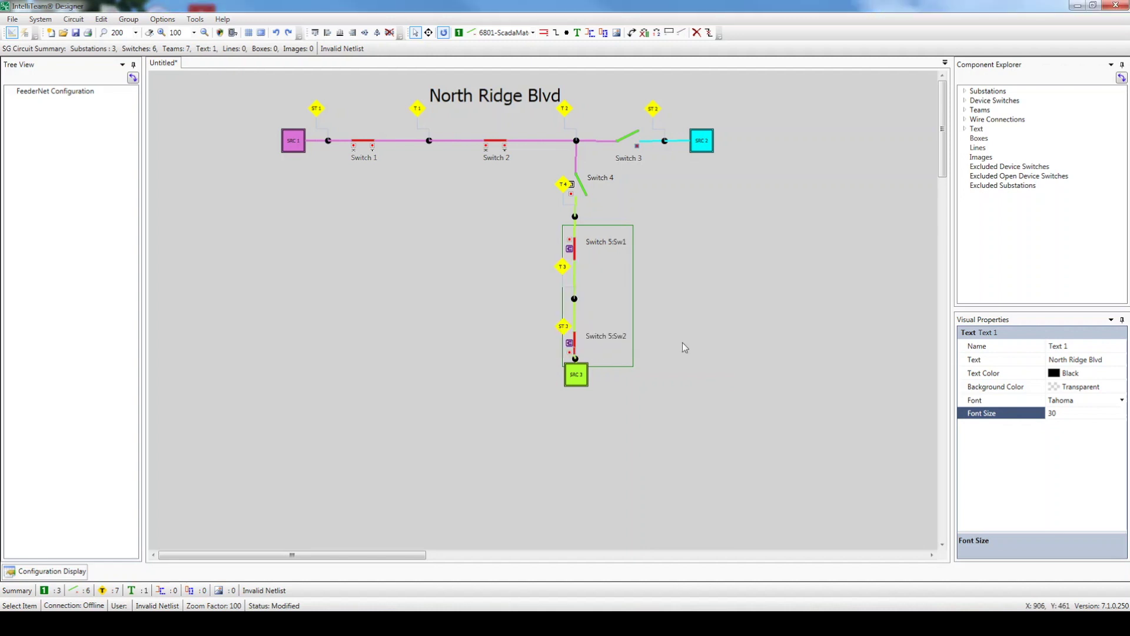
pyautogui.click(50, 571)
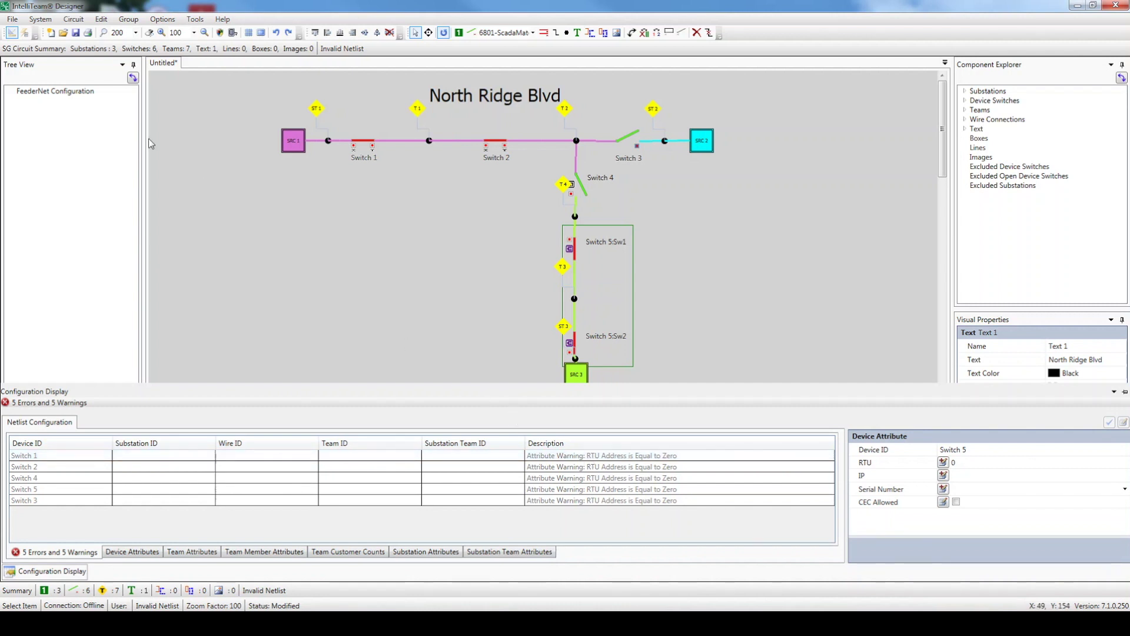
# - Save the circuit as 'North_Ridge_Blvd.vnet' in Documents
pyautogui.click(12, 20)
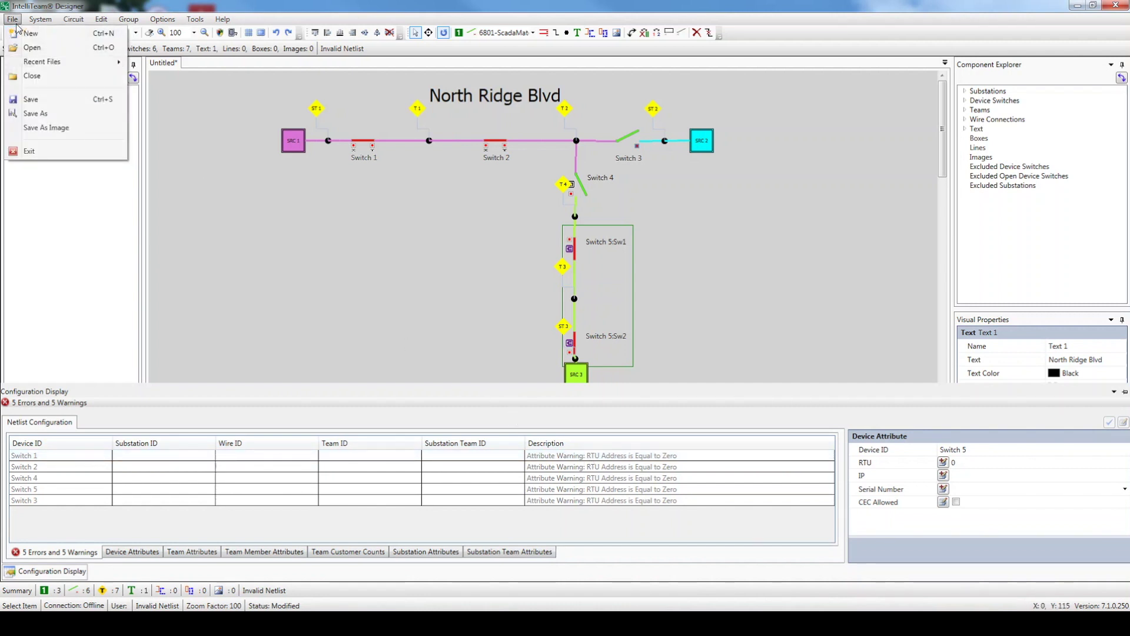
pyautogui.click(34, 114)
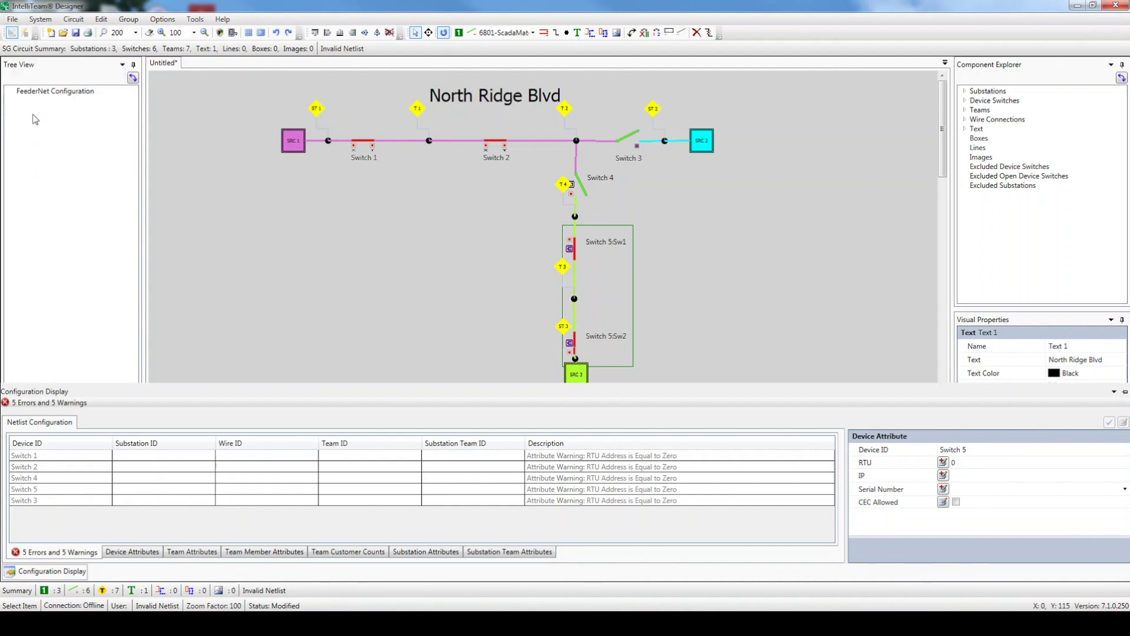
pyautogui.write('North_Ridge_Blvd')
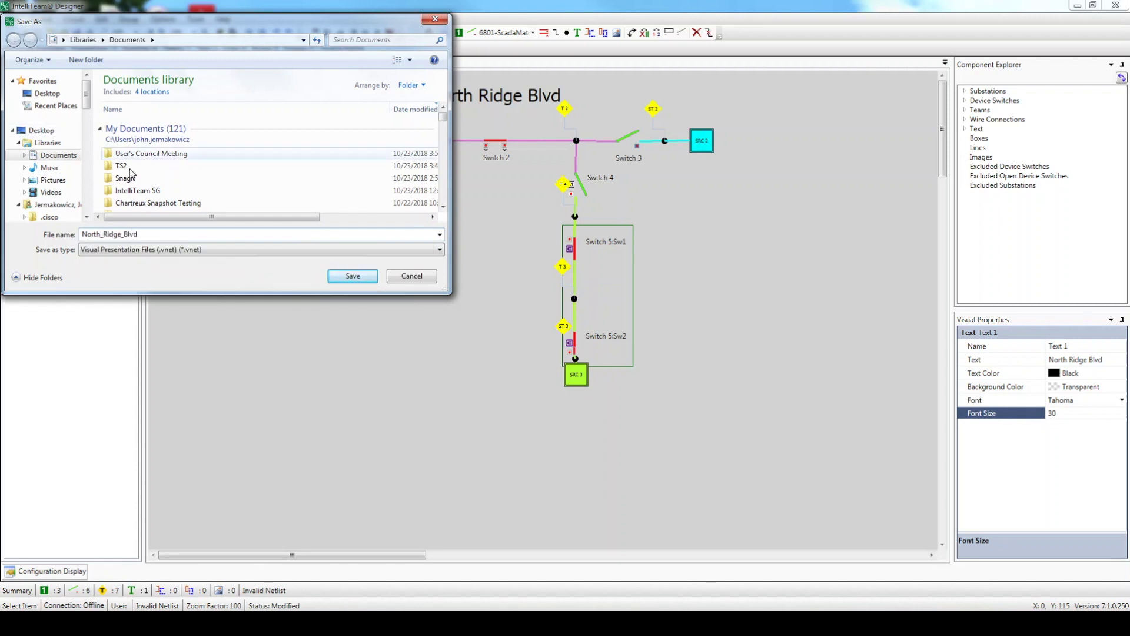
pyautogui.click(350, 276)
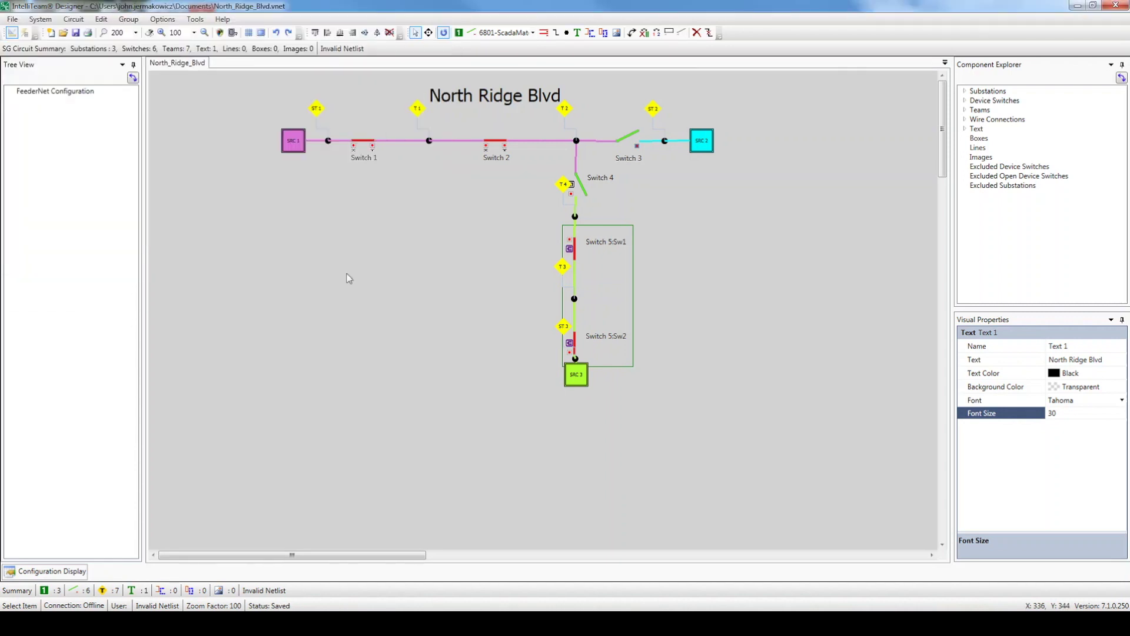